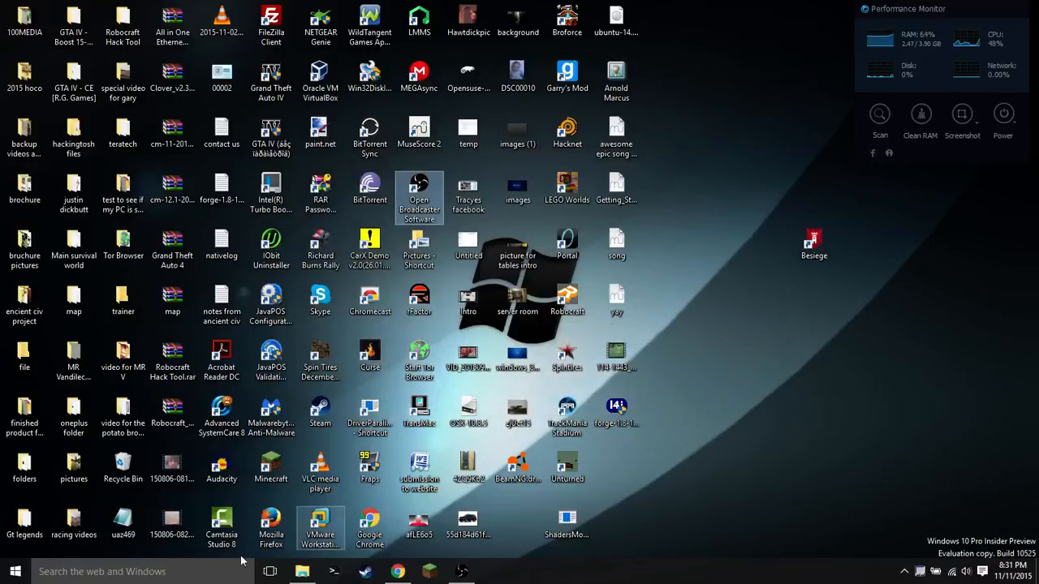
- Briefly check the Start launcher and Steam's game library, then close Steam again
click(14, 571)
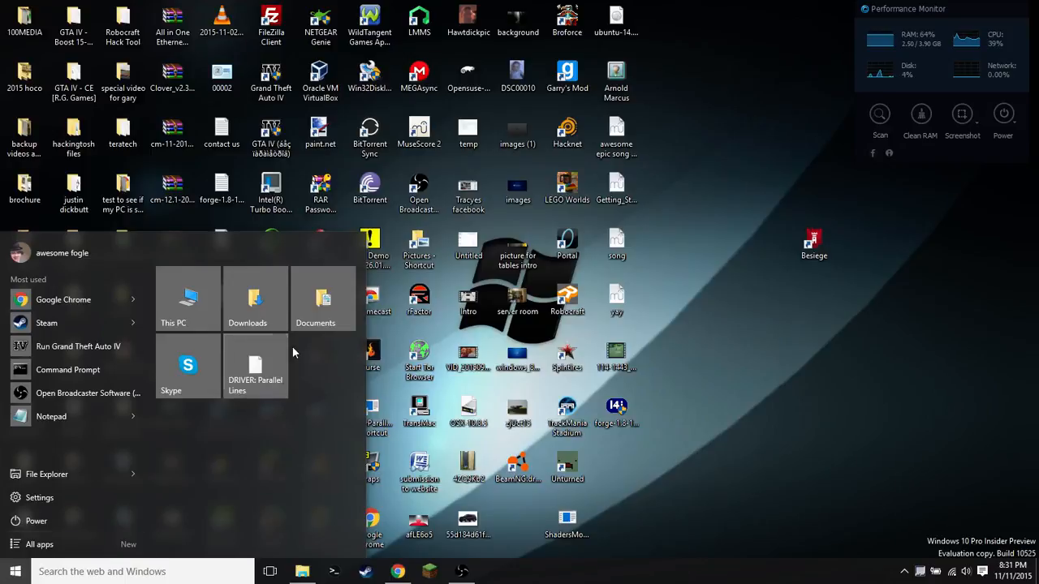
click(736, 314)
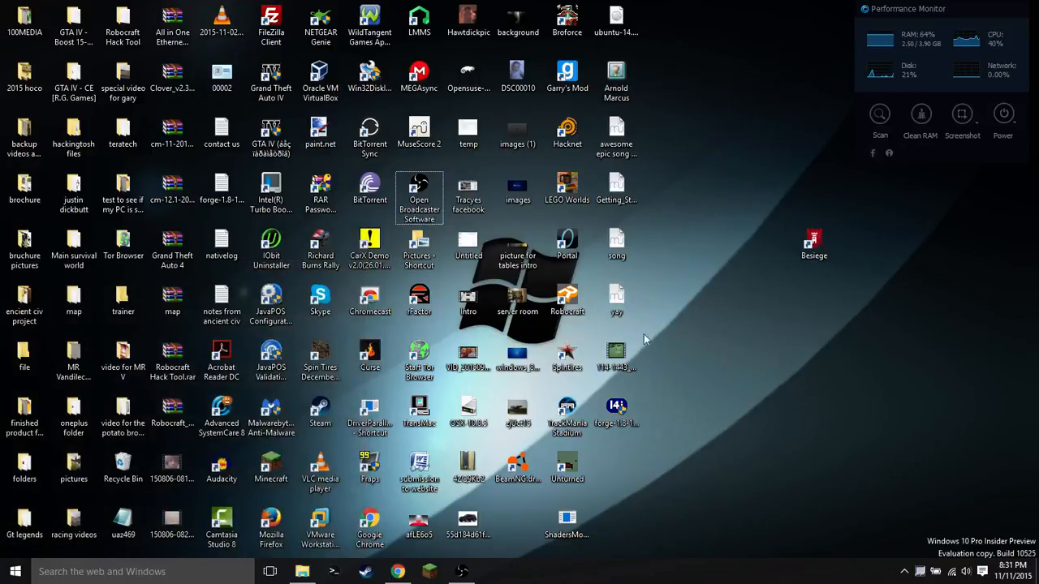
drag(734, 6, 5, 547)
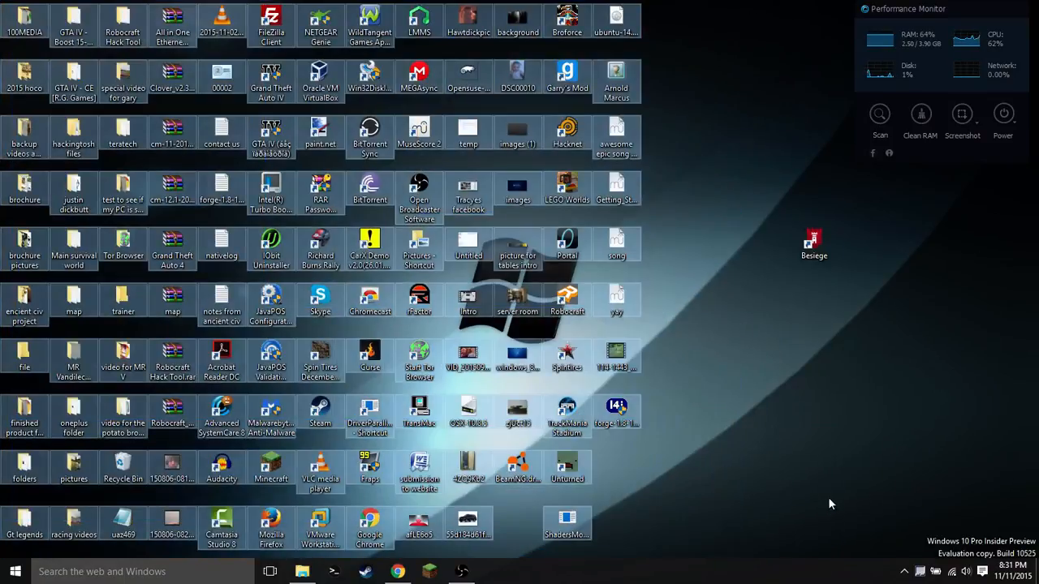
click(828, 496)
key(super)
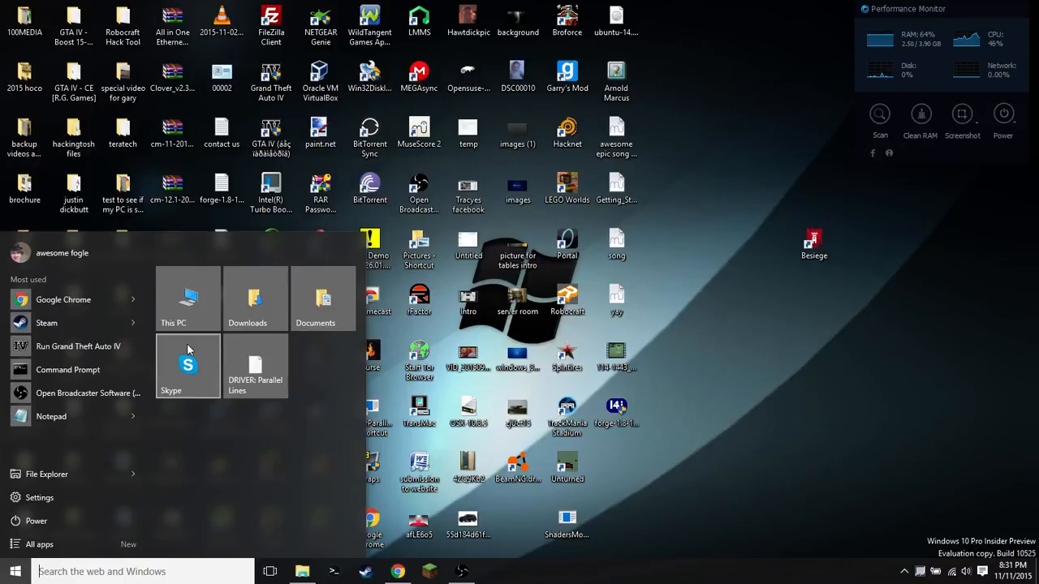
click(814, 346)
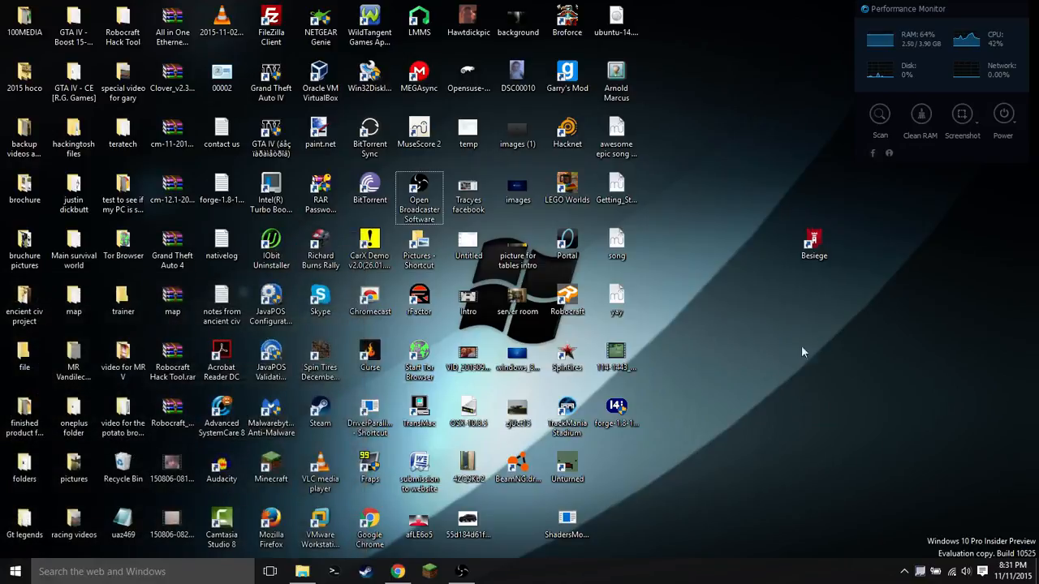
click(365, 572)
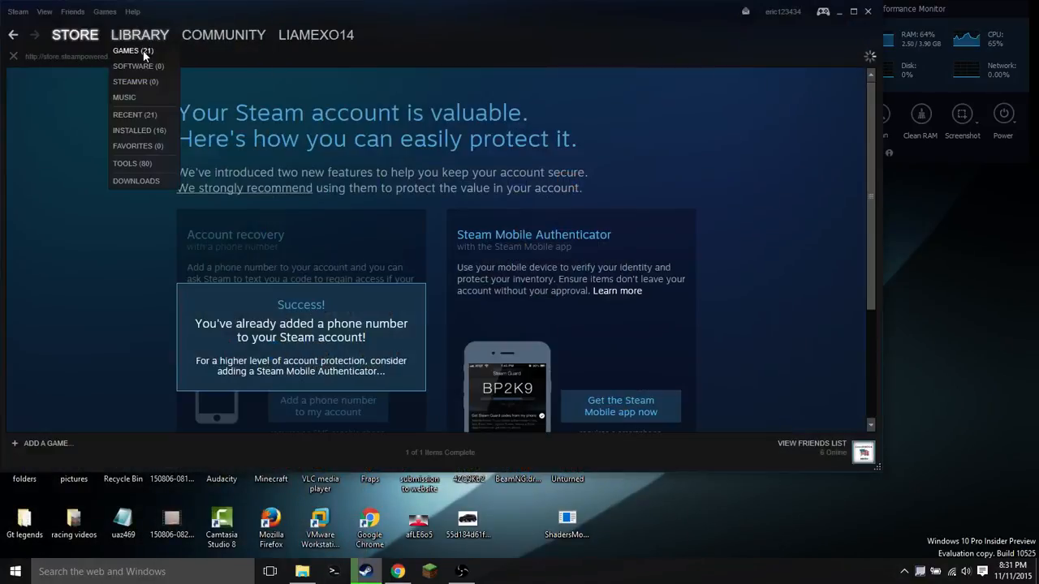
click(143, 41)
click(871, 15)
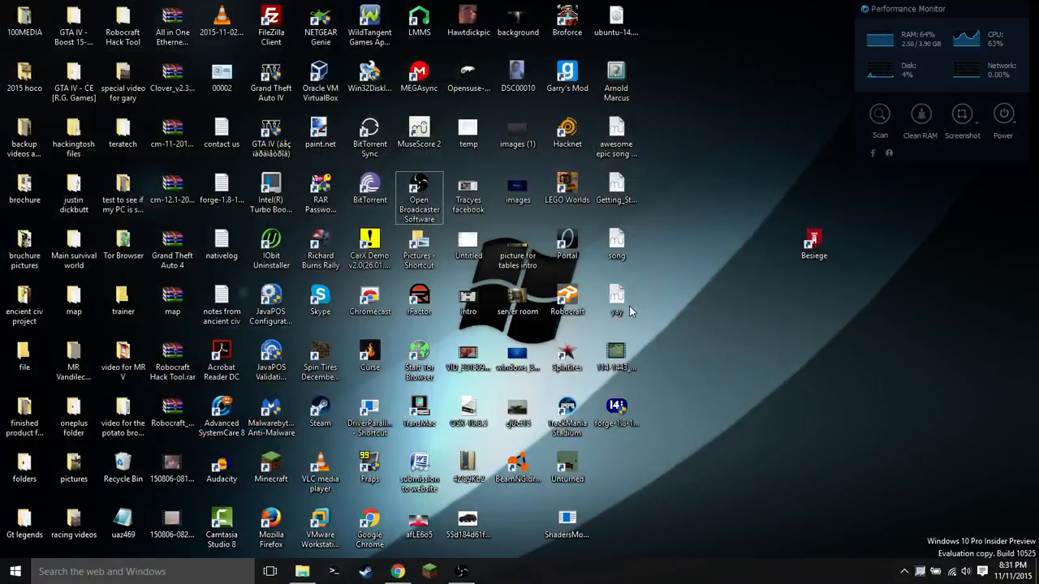
click(7, 578)
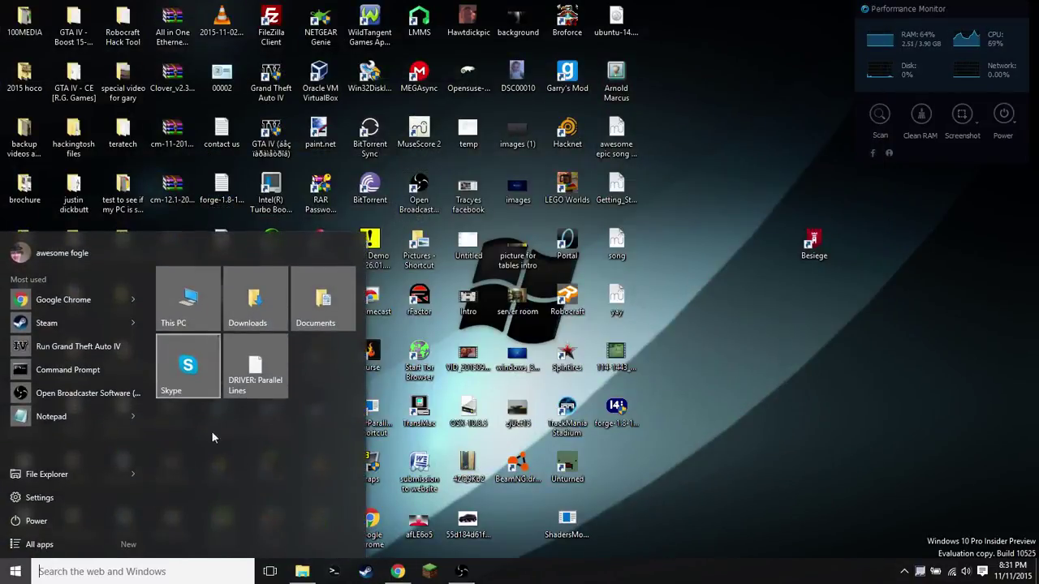
click(882, 321)
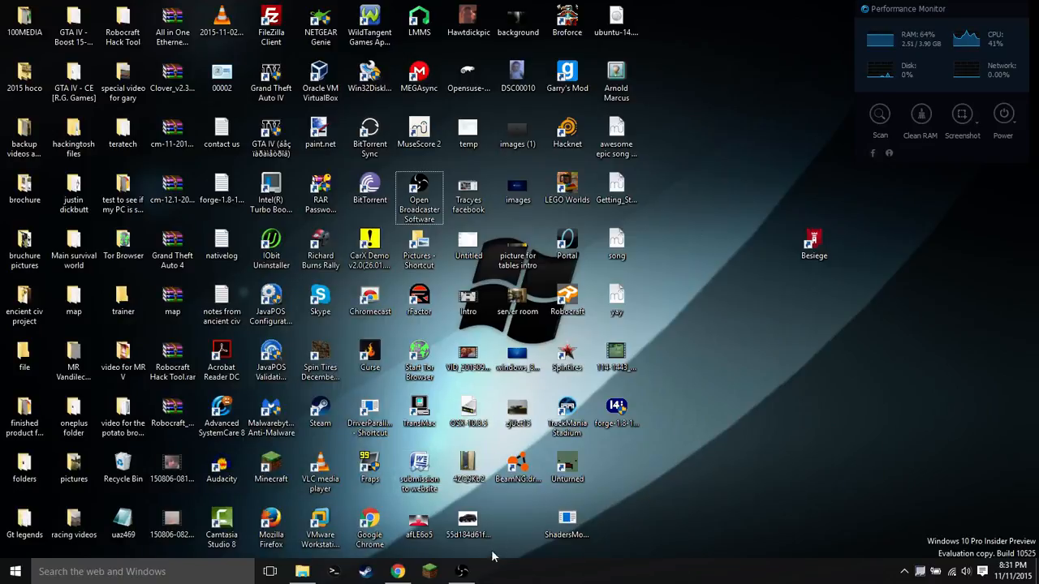
- Delete the old Besiege icon from the desktop
click(805, 257)
right_click(805, 256)
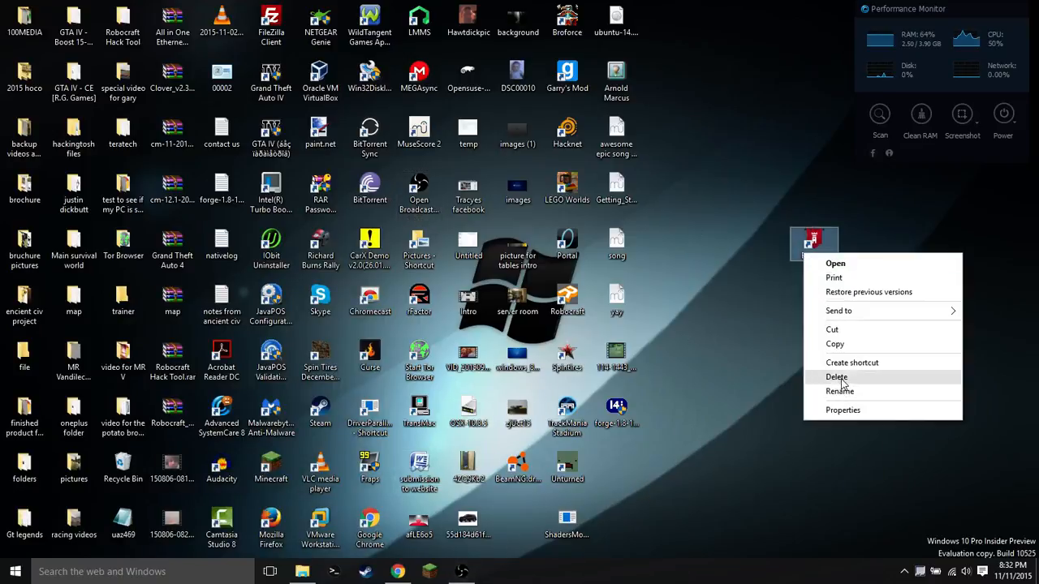
click(843, 377)
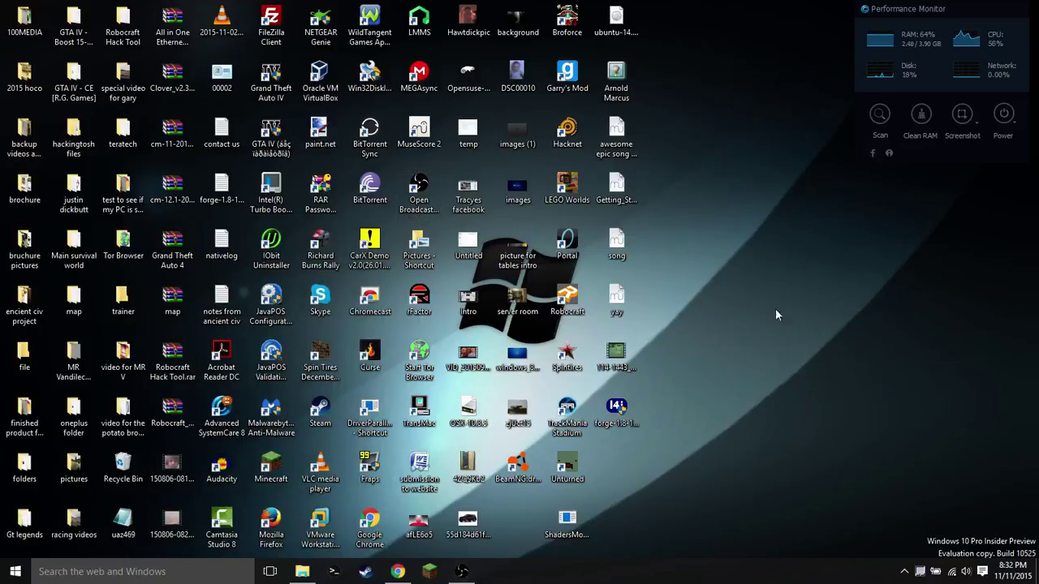
- Create a Besiege desktop shortcut from Steam's library, close Steam, and place it on the desktop's right side
click(366, 572)
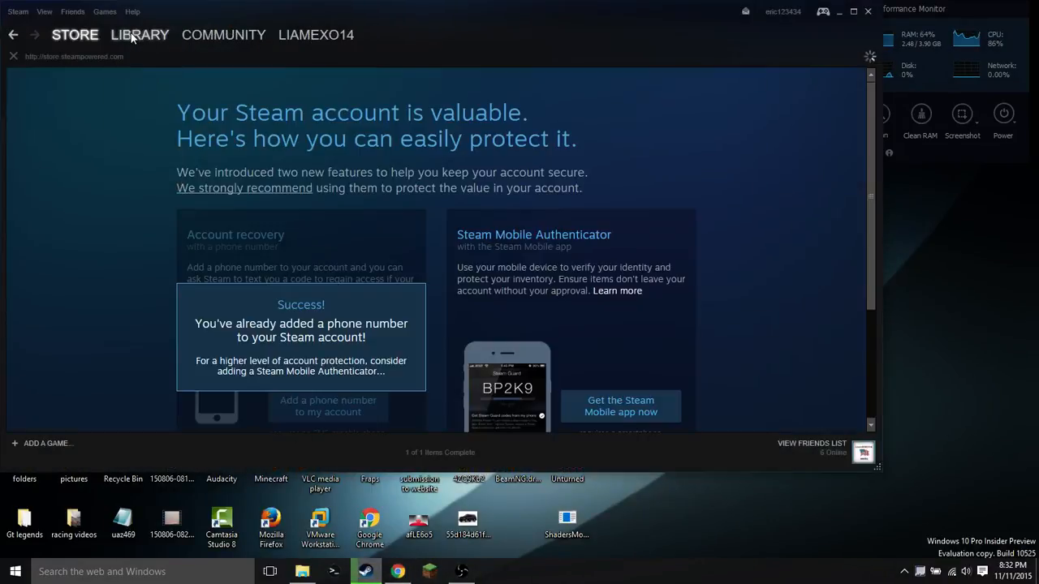
click(132, 37)
right_click(25, 166)
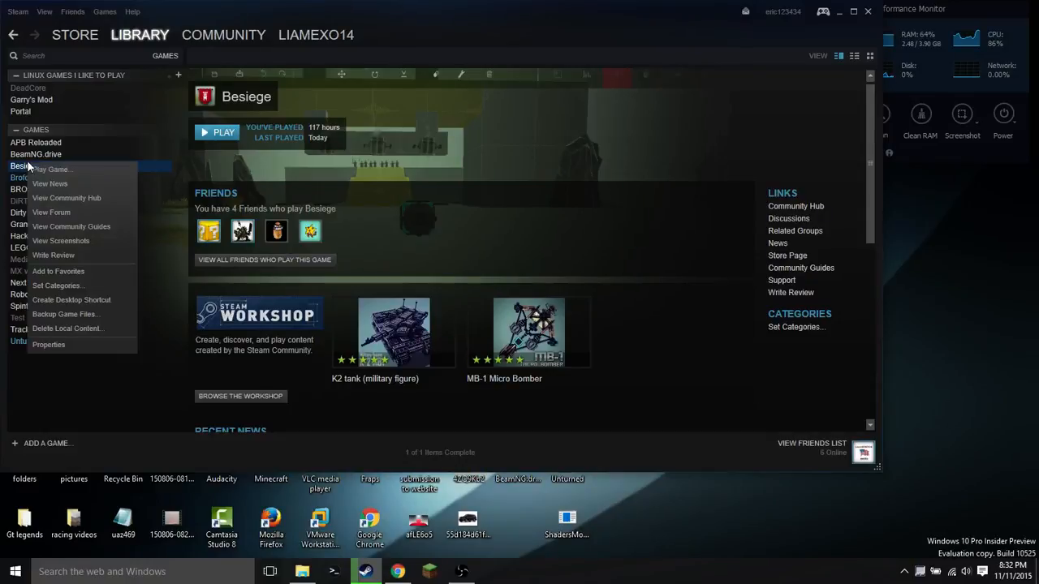
click(65, 300)
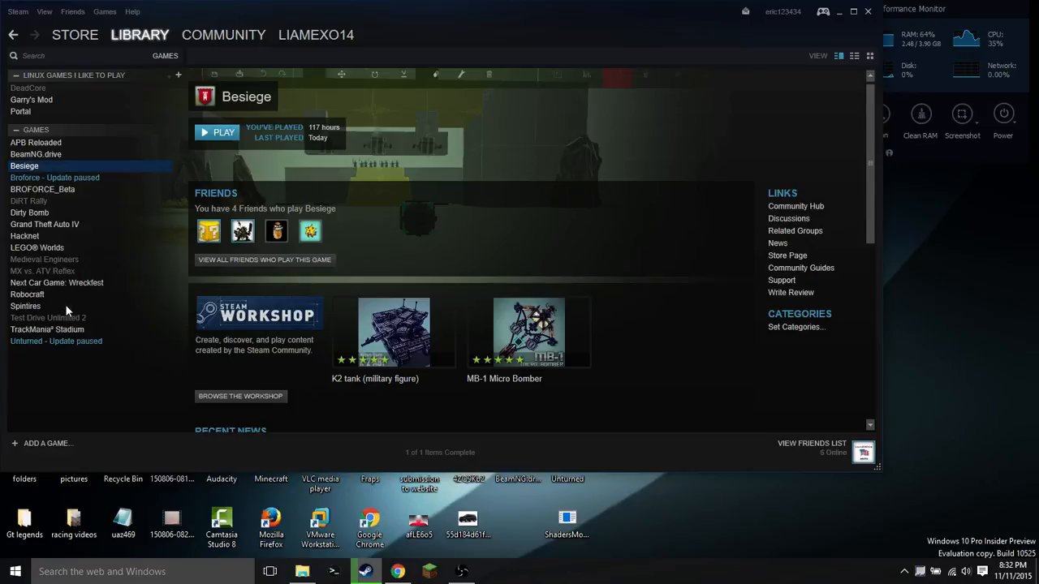
click(523, 298)
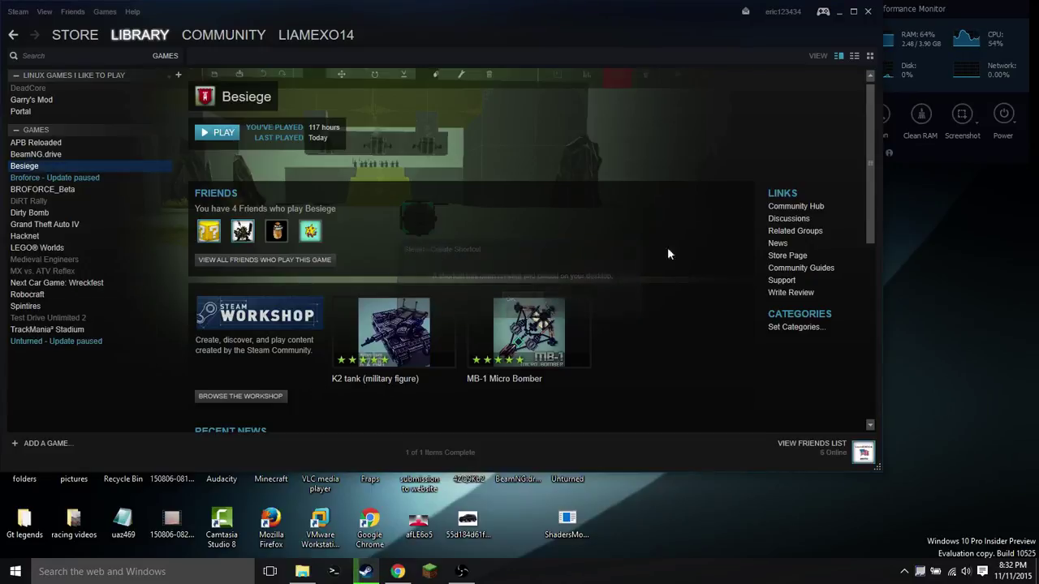
click(868, 11)
drag(517, 523, 808, 370)
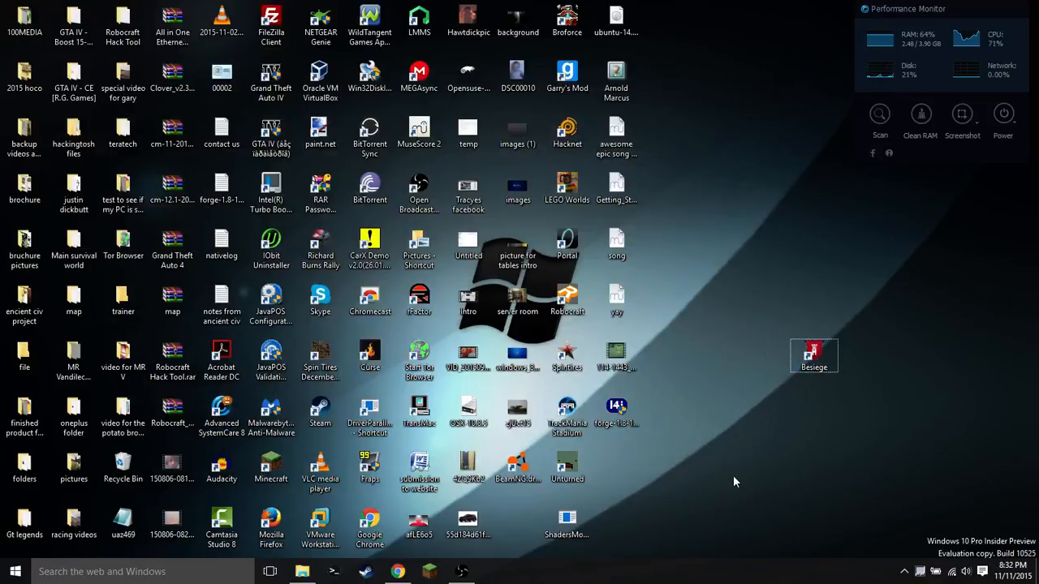
click(14, 572)
- Browse a maximized File Explorer to C:\Program Files (x86)
click(49, 471)
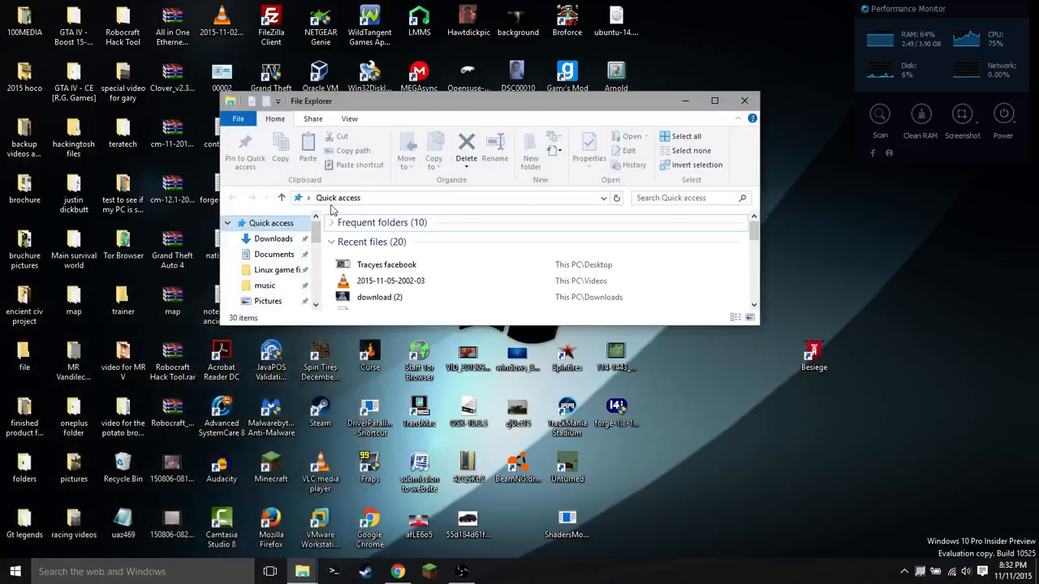
double_click(452, 106)
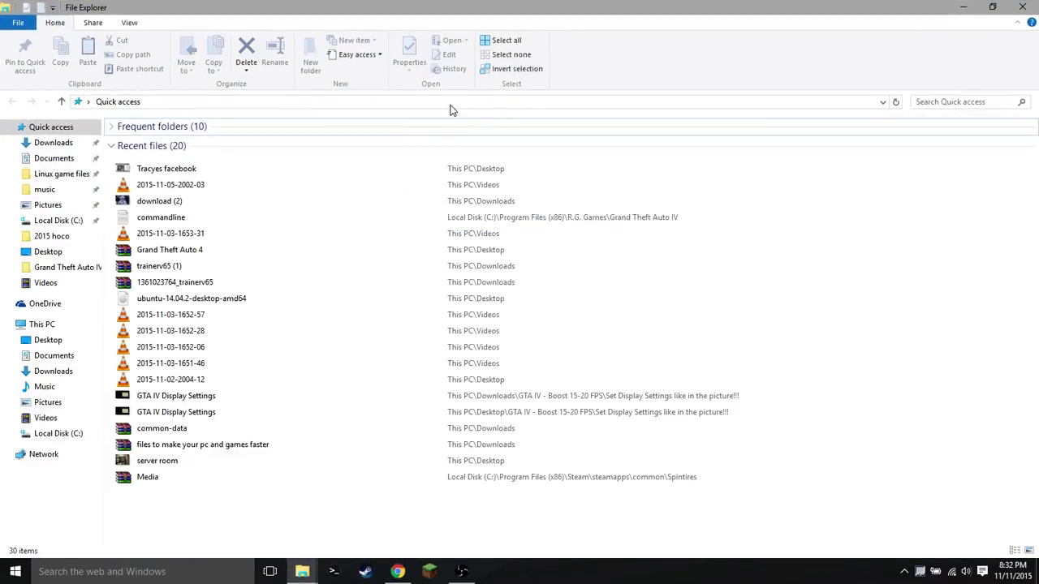
click(36, 433)
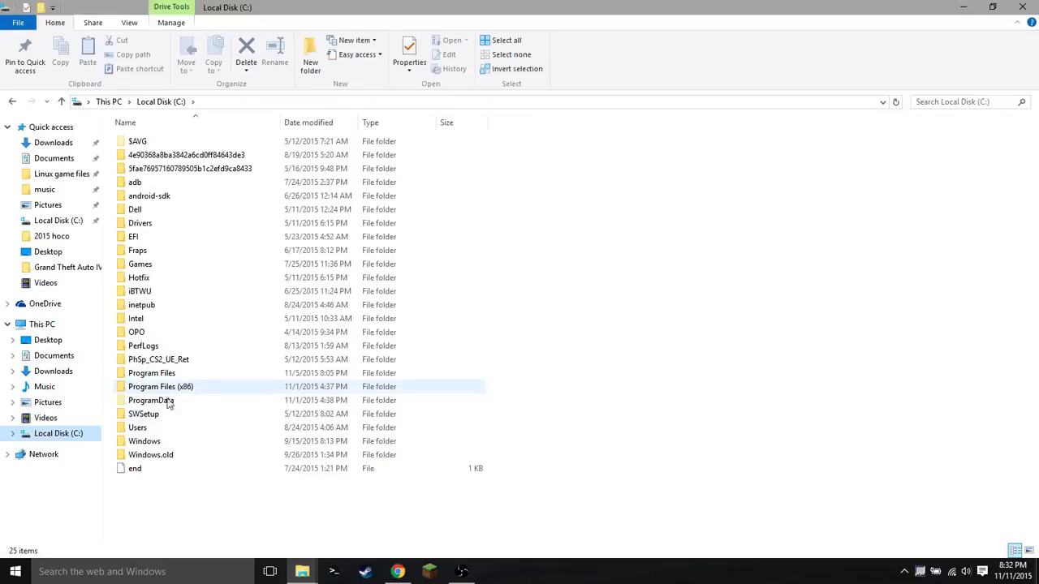
double_click(186, 387)
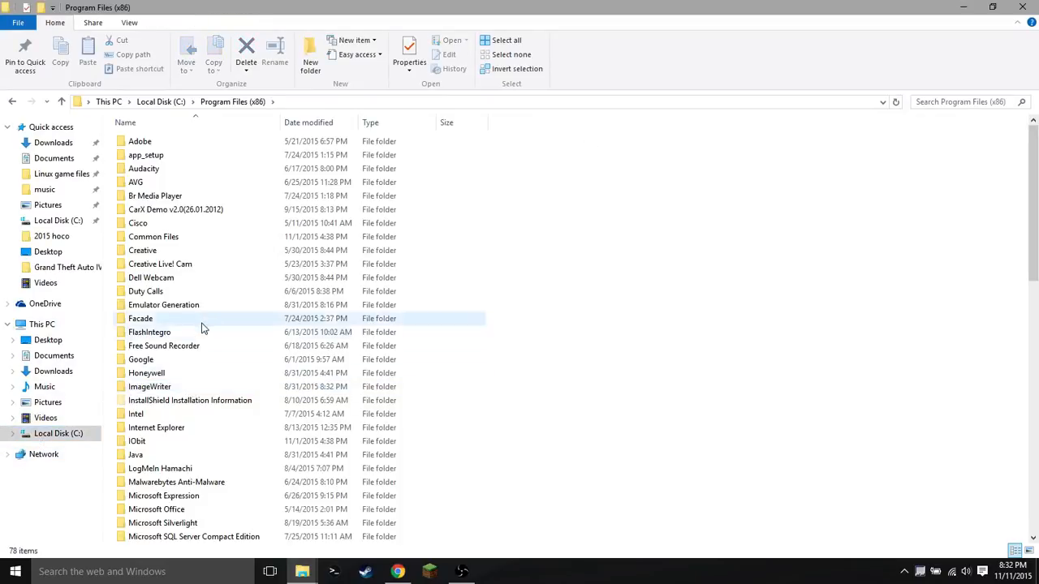
scroll(172, 442, down, 4)
scroll(169, 454, down, 7)
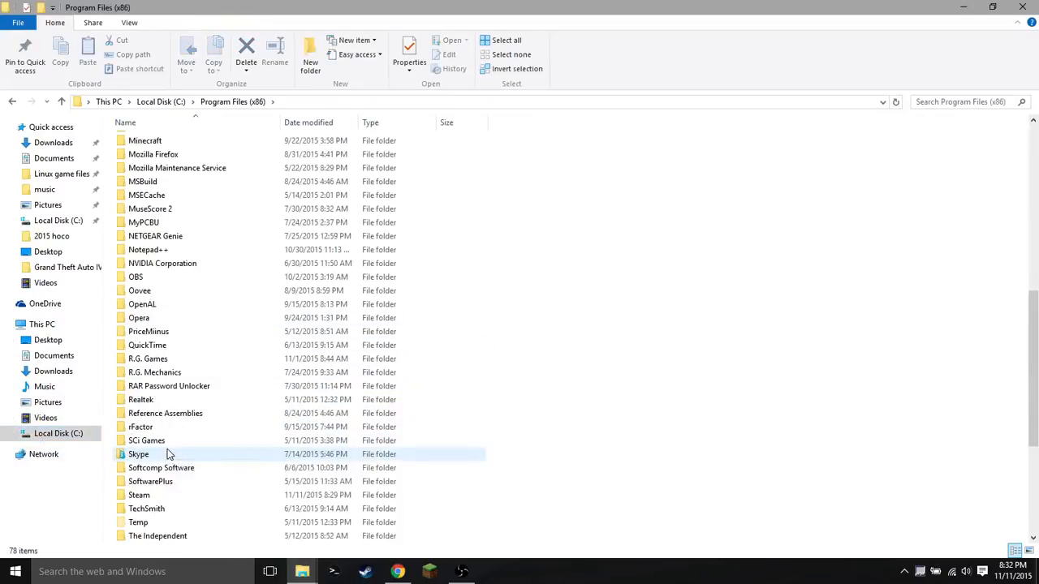
scroll(169, 455, down, 4)
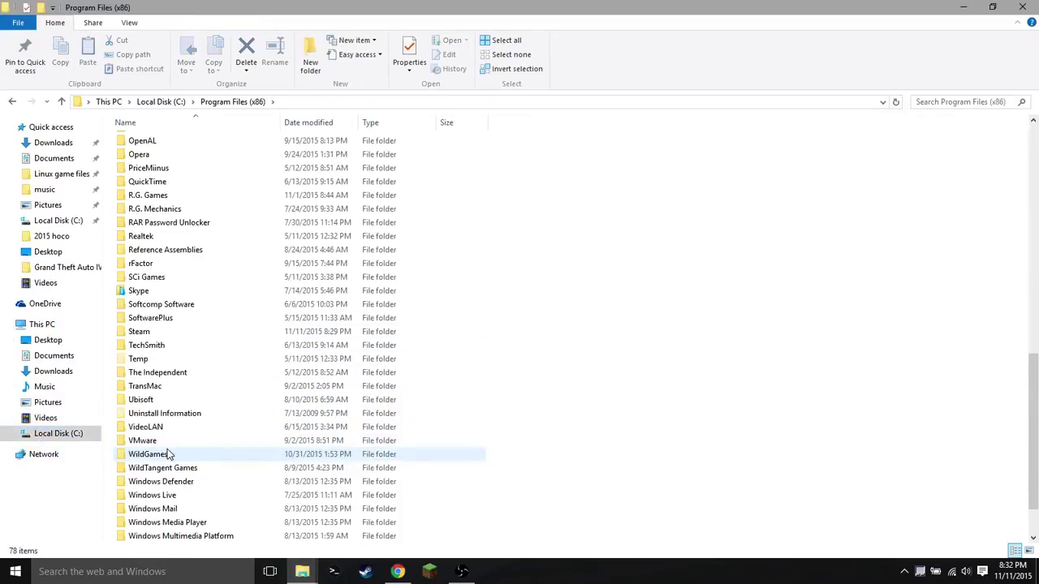
- Locate and enter the Steam install folder
click(158, 280)
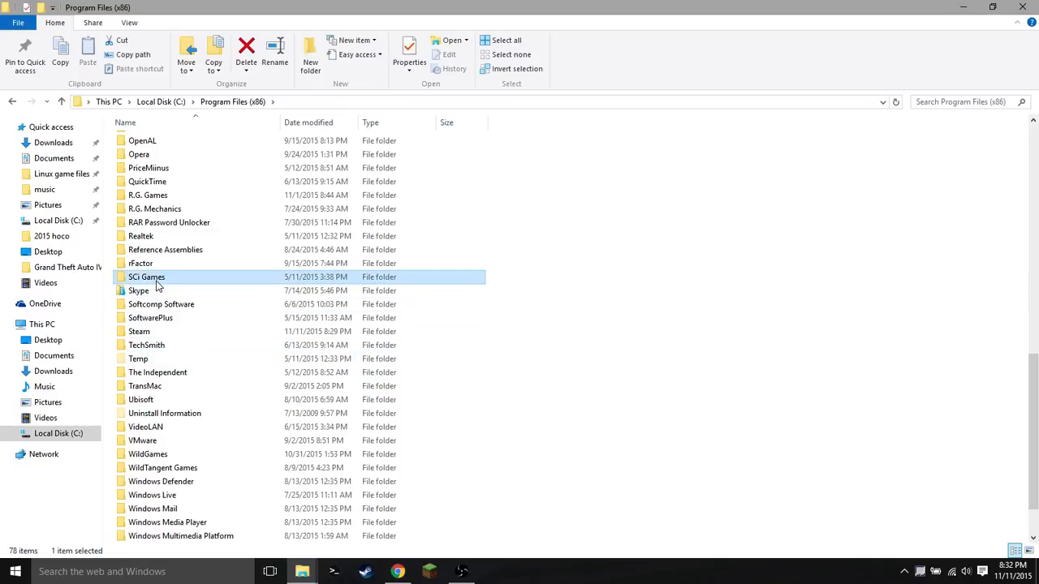
key(Up)
key(Up)
key(Up)
key(Up)
key(Down)
key(Down)
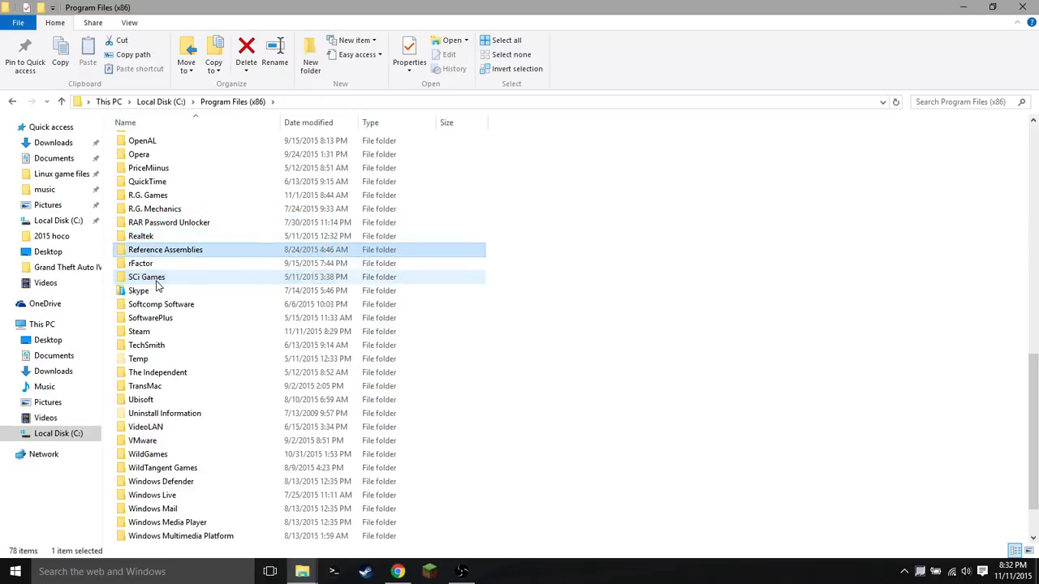
key(Down)
key(s)
key(t)
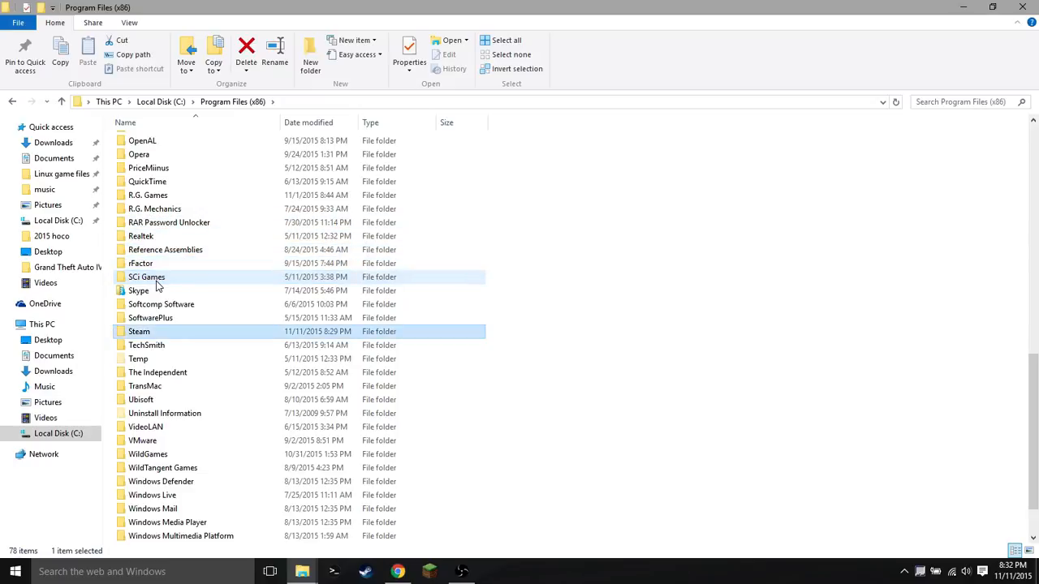
click(153, 333)
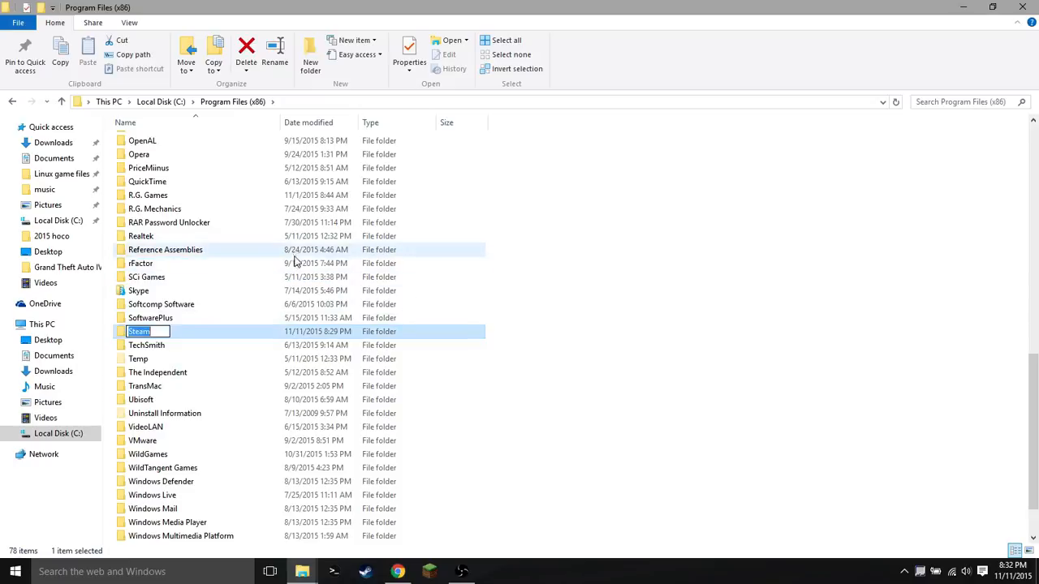
click(289, 334)
double_click(245, 334)
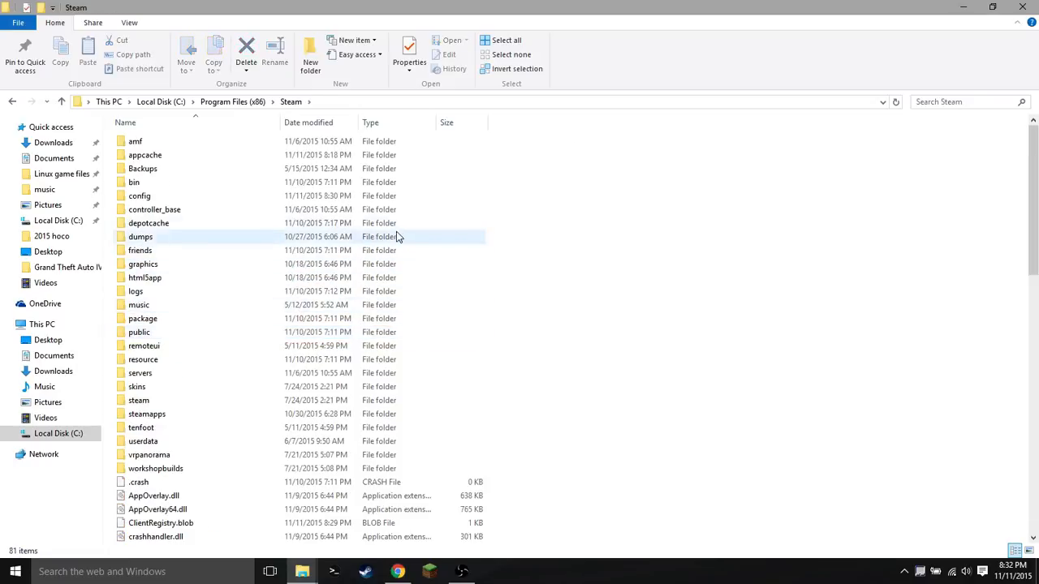
- Extend the address bar to the full Steam.exe path and copy it
click(330, 101)
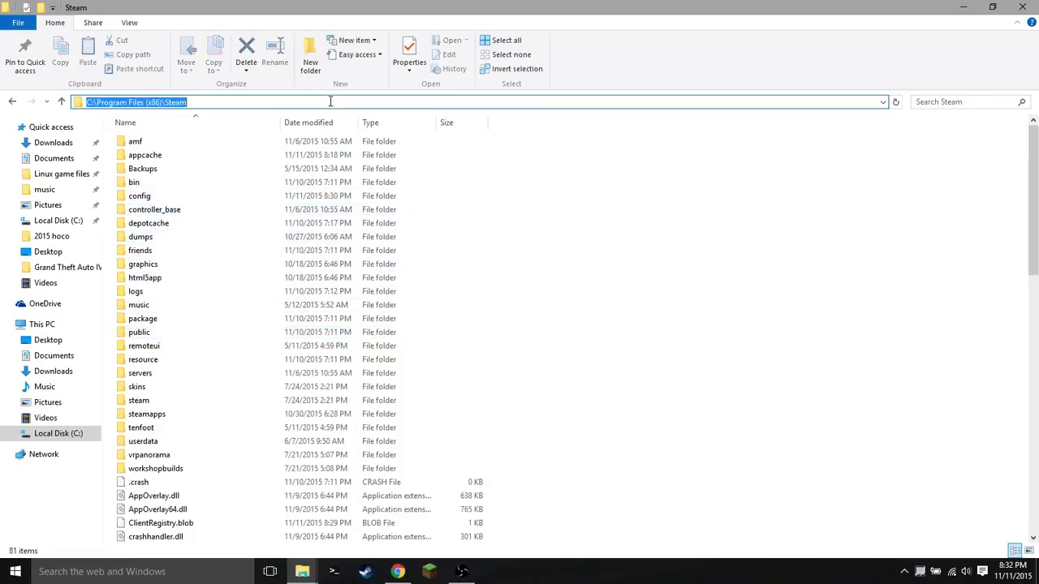
click(268, 103)
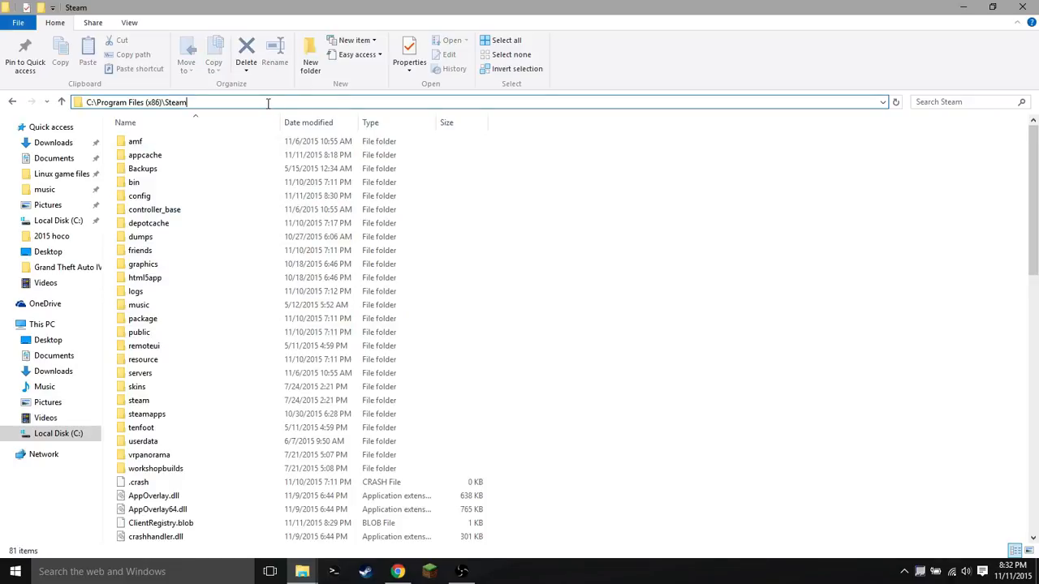
text(\)
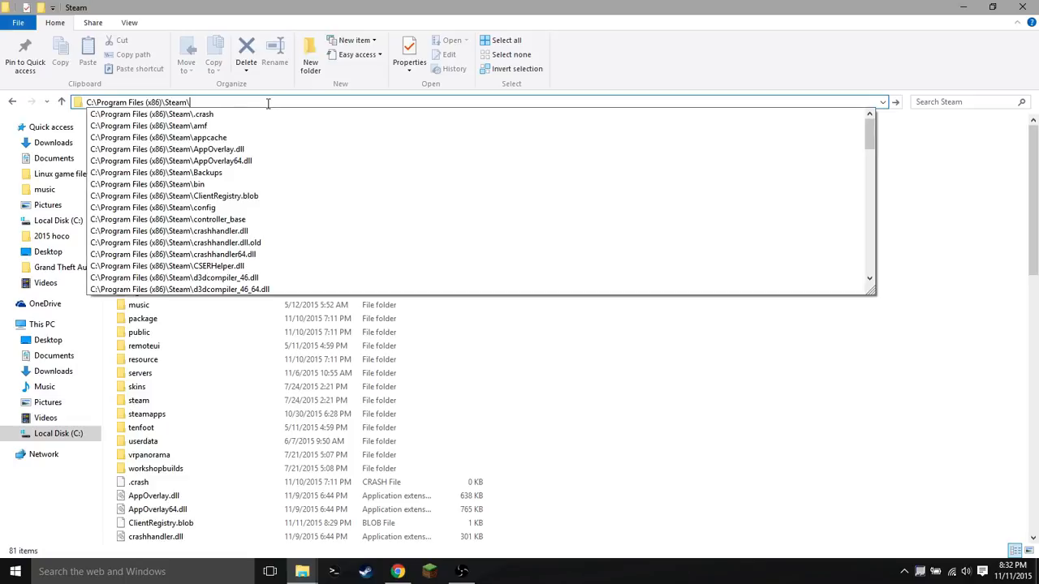
text(Steam)
text(.exe)
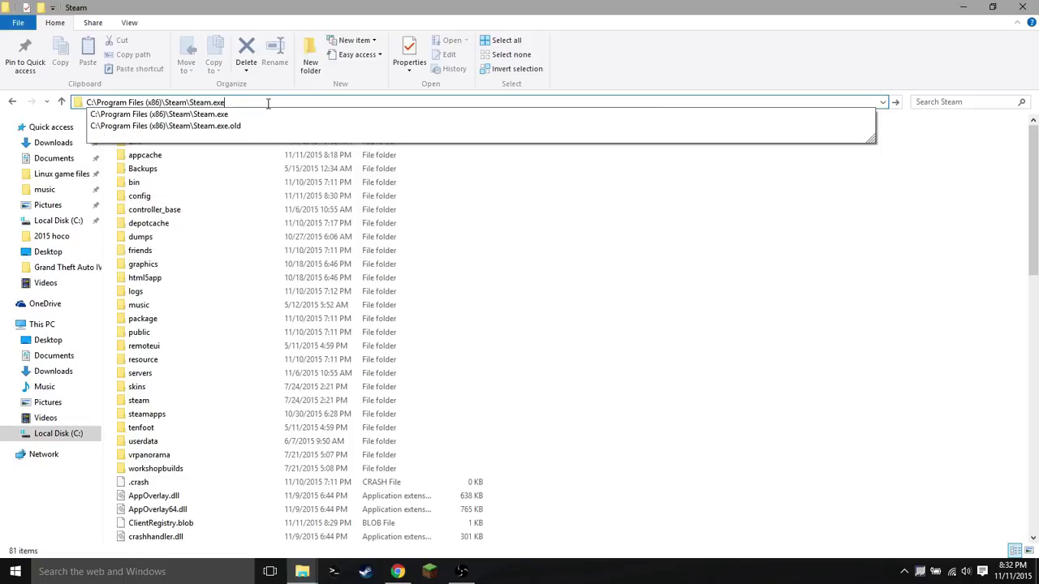
key(ctrl+a)
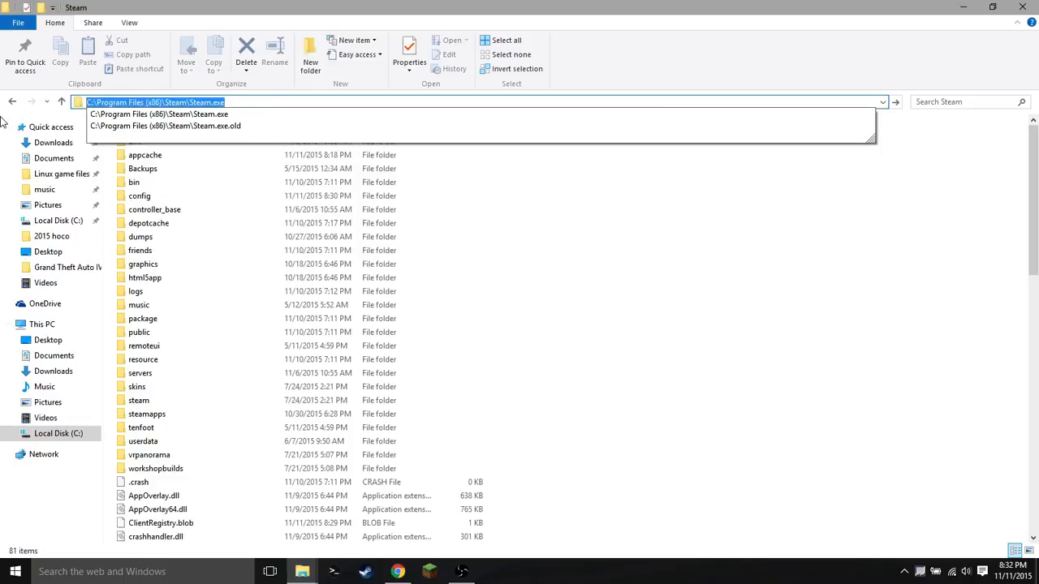
right_click(201, 103)
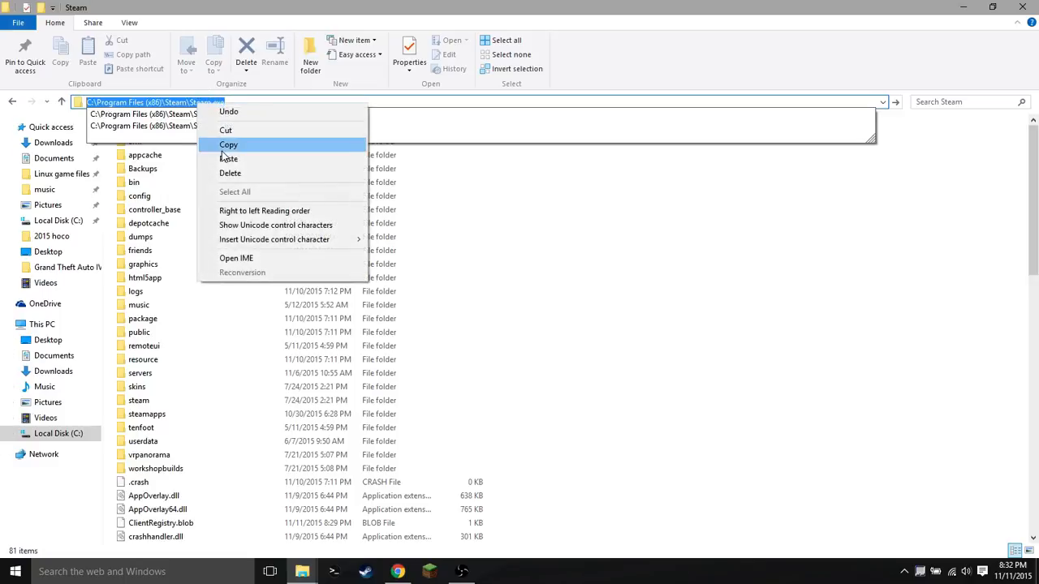
click(228, 144)
- Close File Explorer and launch Notepad from Start search
click(1022, 7)
key(super)
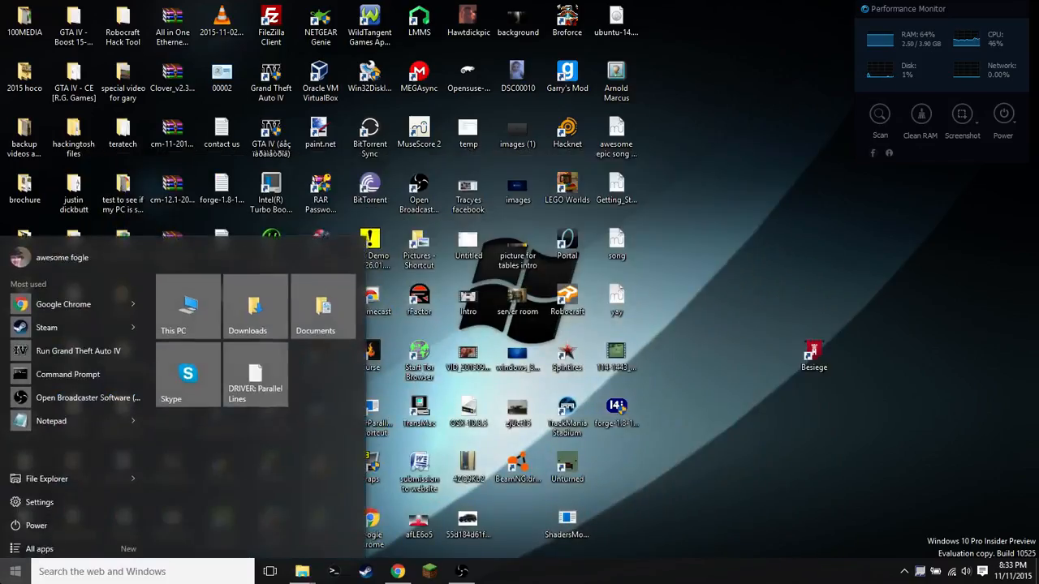
text(notepad)
key(Down)
key(Up)
key(Return)
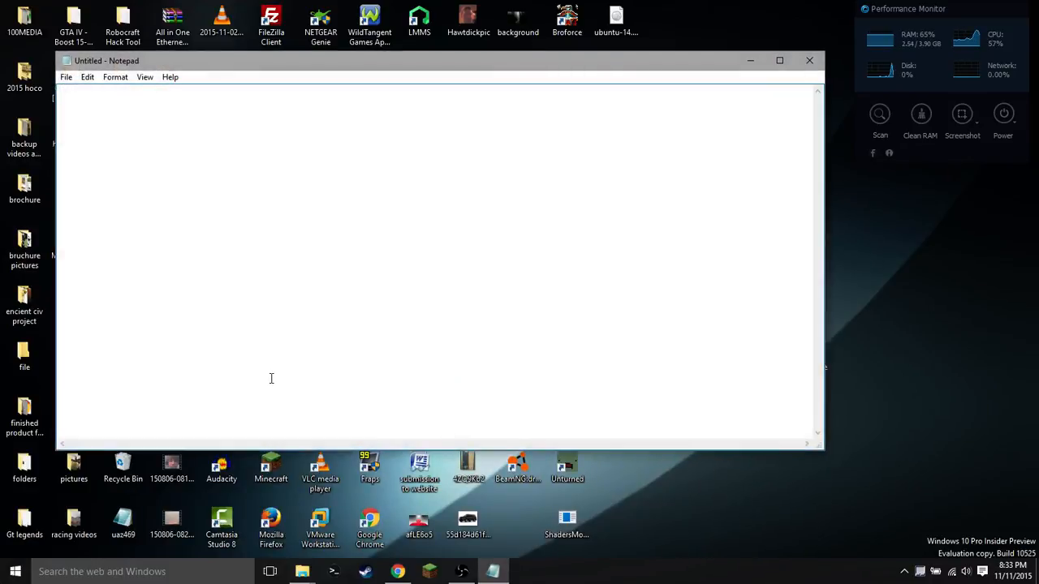
- Paste the Steam.exe path, wrap it in quotes, add -applaunch, and move the note aside
key(ctrl+v)
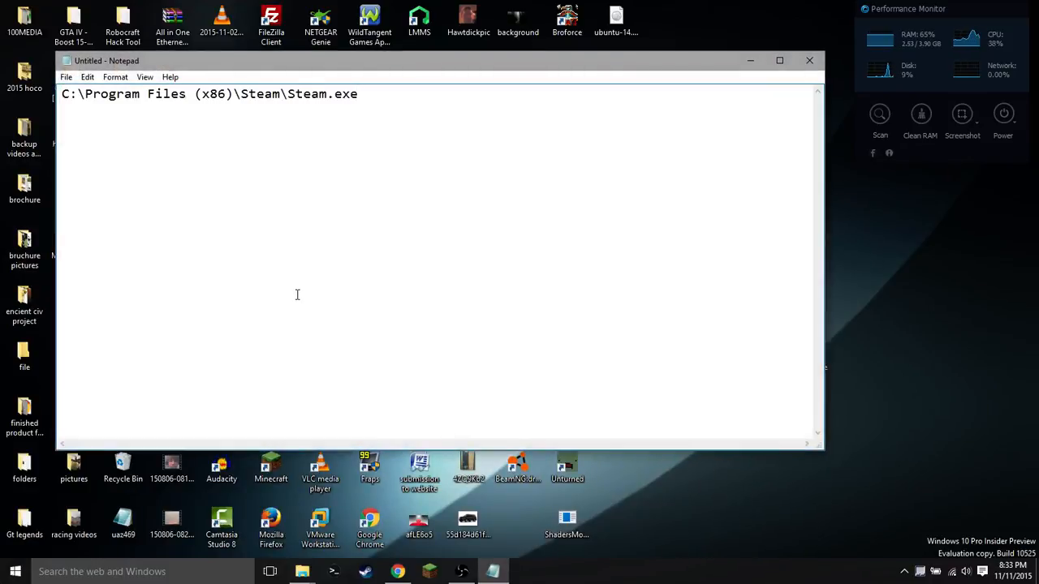
text(")
key(Left)
key(Left)
key(Left)
key(Home)
text(")
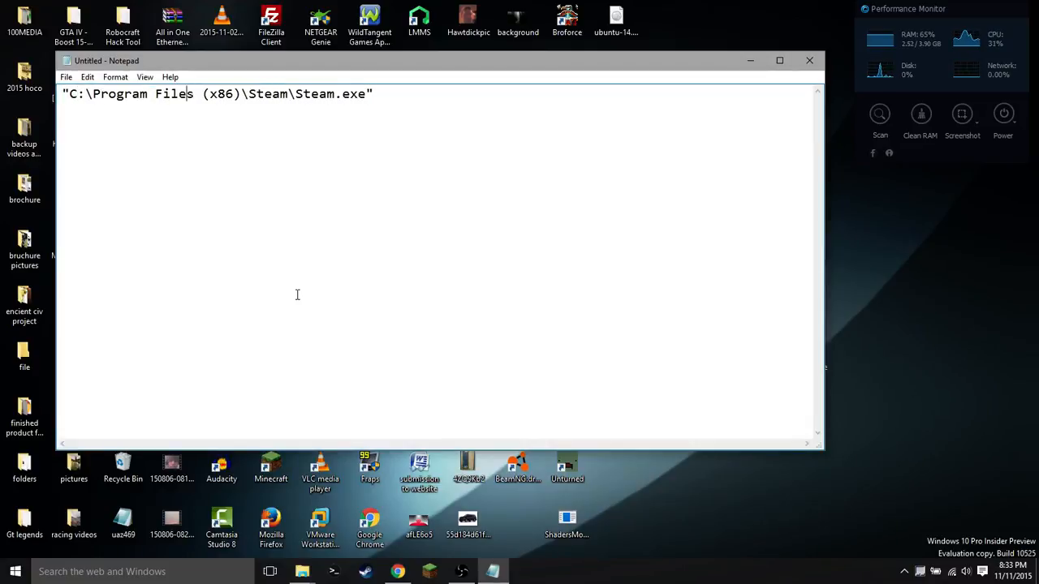
key(Right)
key(Right)
key(Right)
text(-)
text(appl)
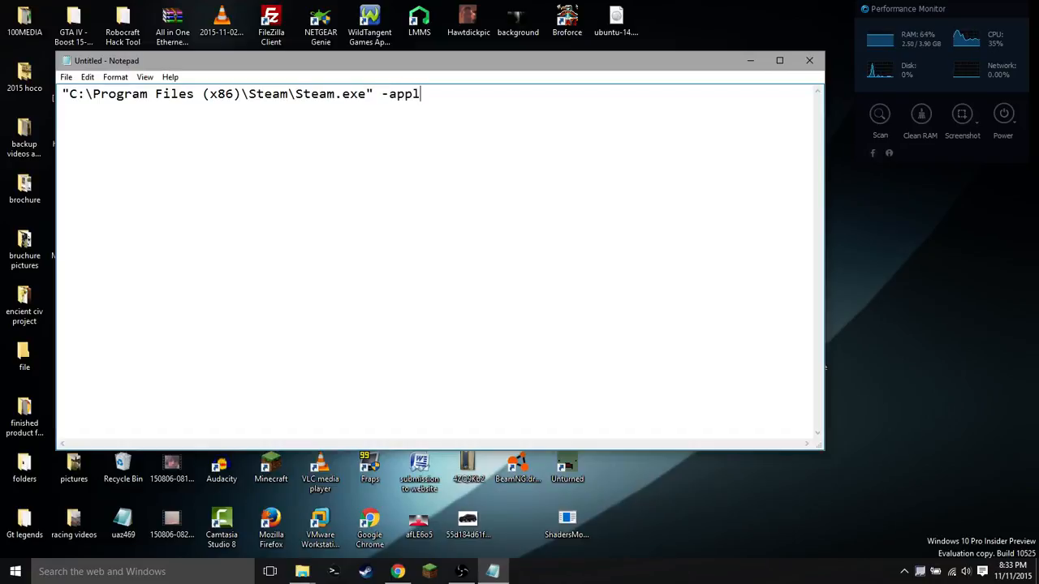
text(auncg)
key(BackSpace)
key(BackSpace)
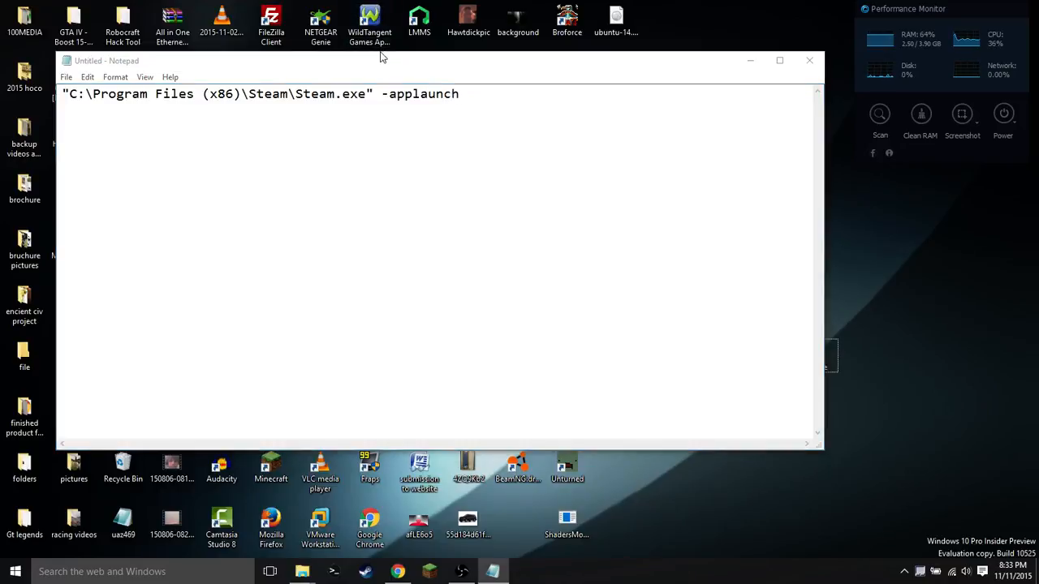
drag(381, 60, 252, 64)
- Read game id 346010 from the old shortcut, append it after -applaunch, copy the whole line and close Notepad
click(864, 379)
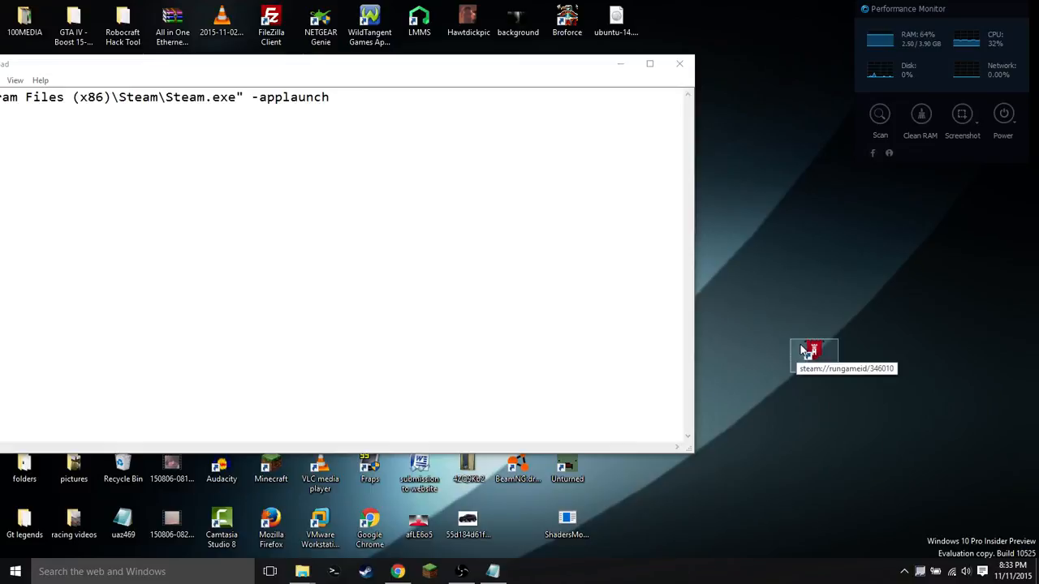
click(502, 185)
click(467, 102)
text(346010)
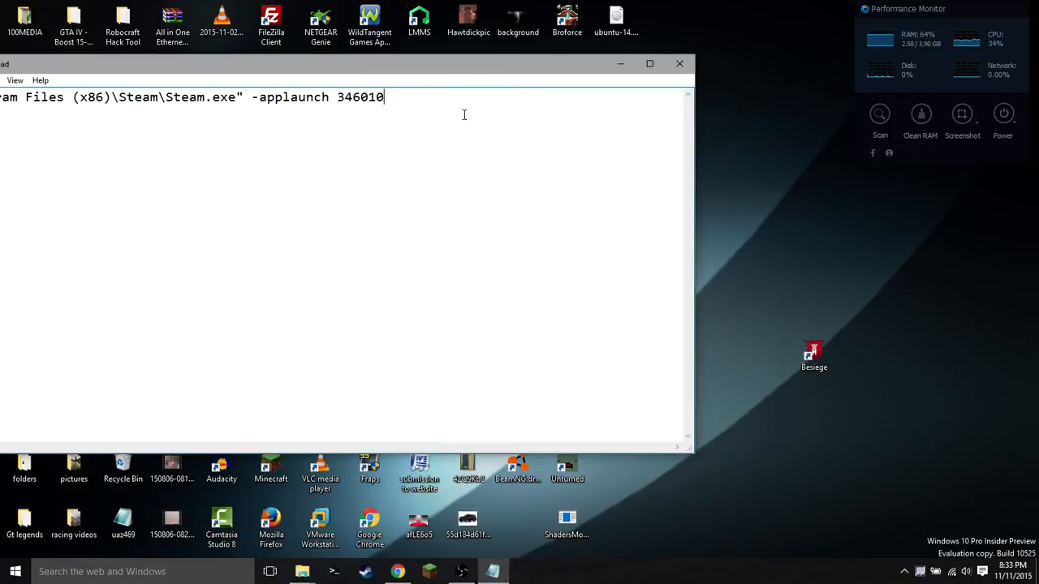
key(ctrl+a)
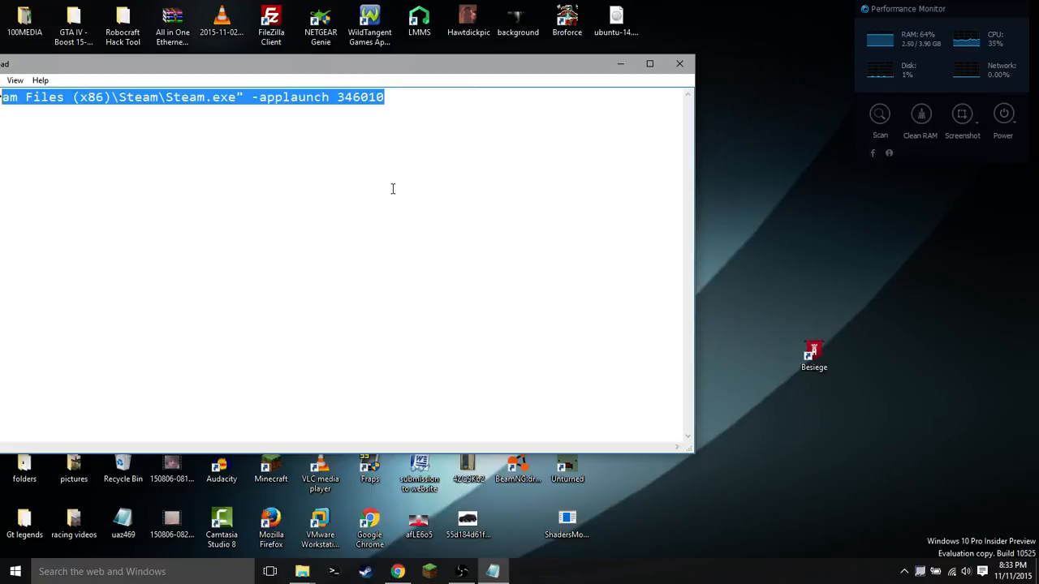
click(679, 63)
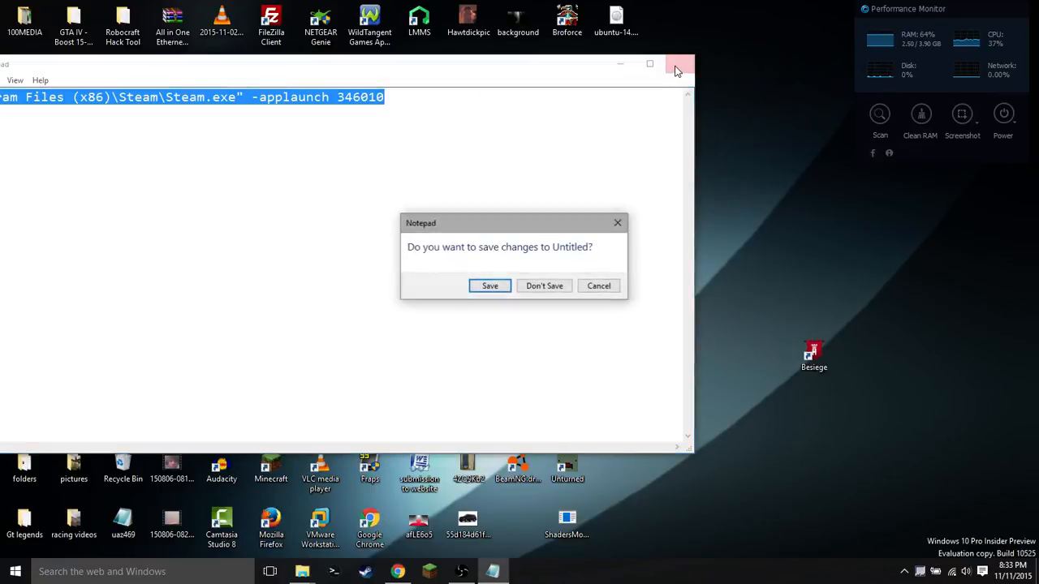
- Discard the note and start a new desktop shortcut targeting "Steam.exe" -applaunch 346010
key(n)
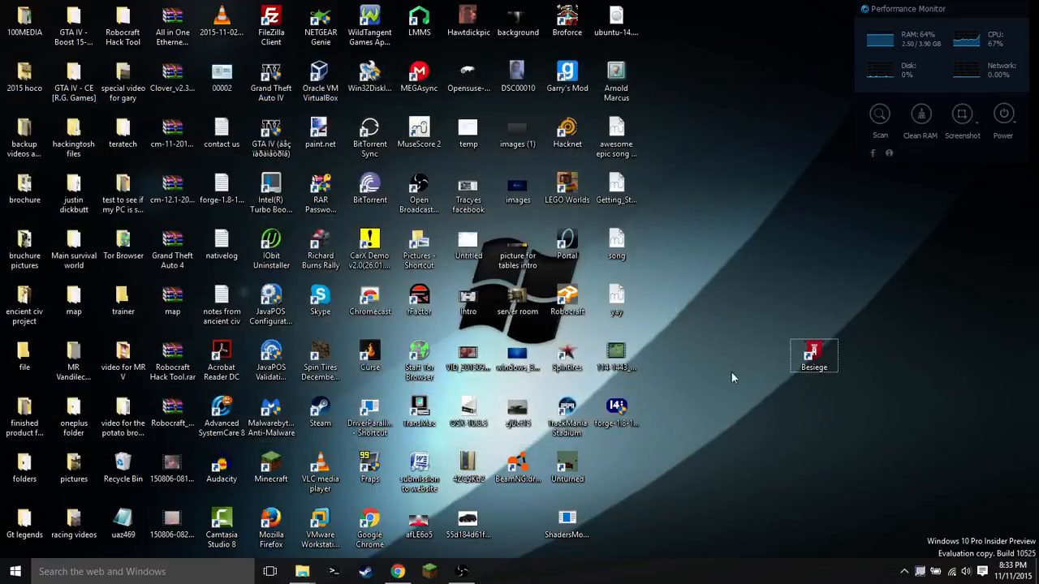
right_click(710, 398)
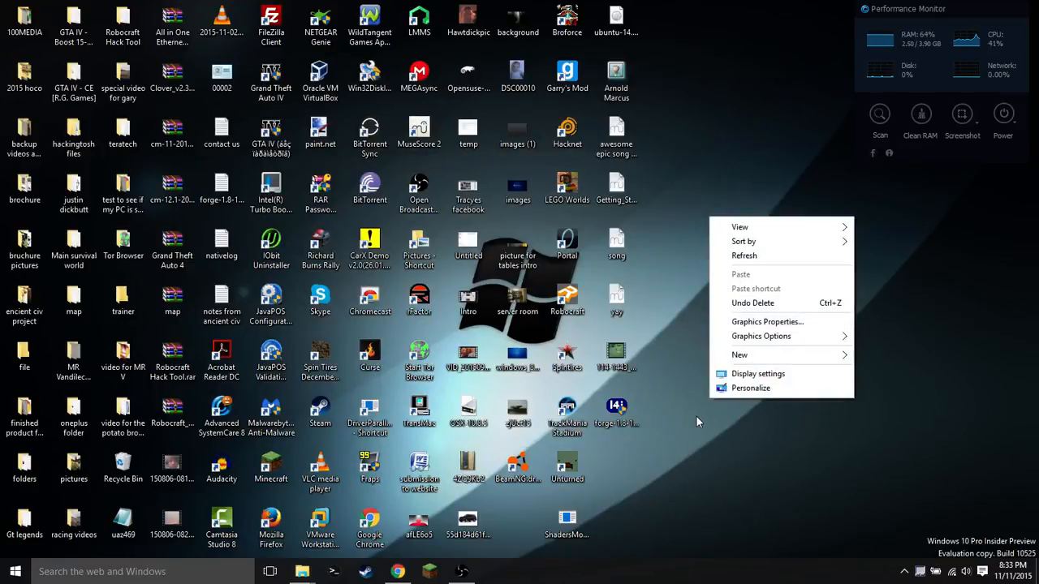
mouse_move(740, 355)
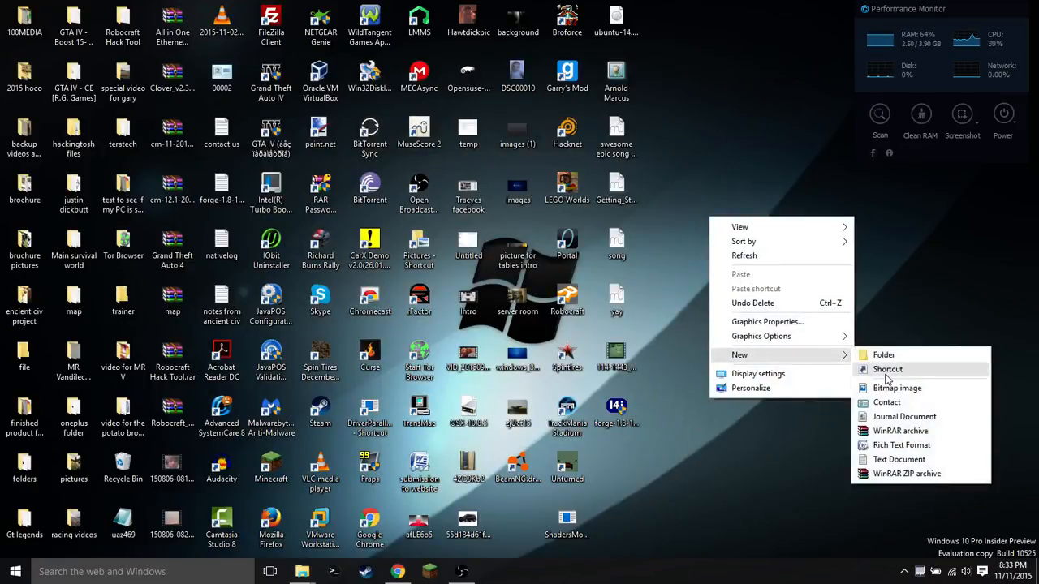
click(877, 369)
key(ctrl+v)
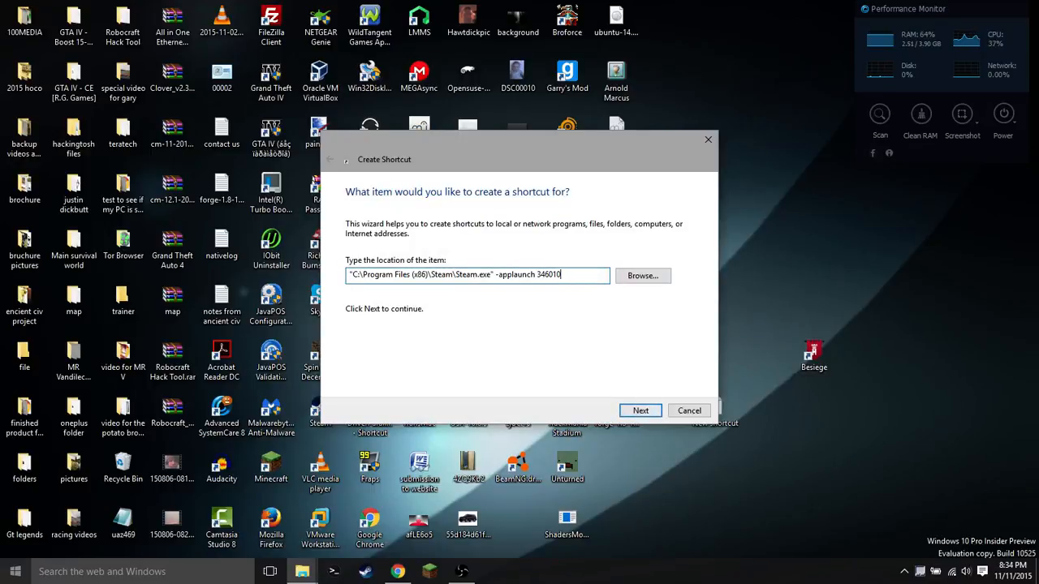
- Name the shortcut Besiege and finish creating it
click(640, 411)
key(BackSpace)
text(Besiege)
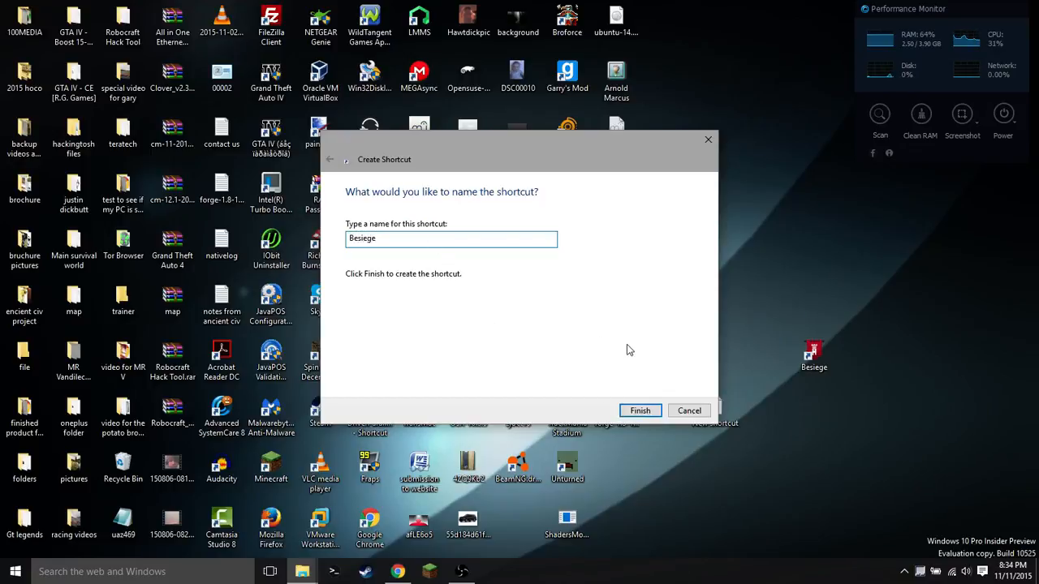
click(640, 410)
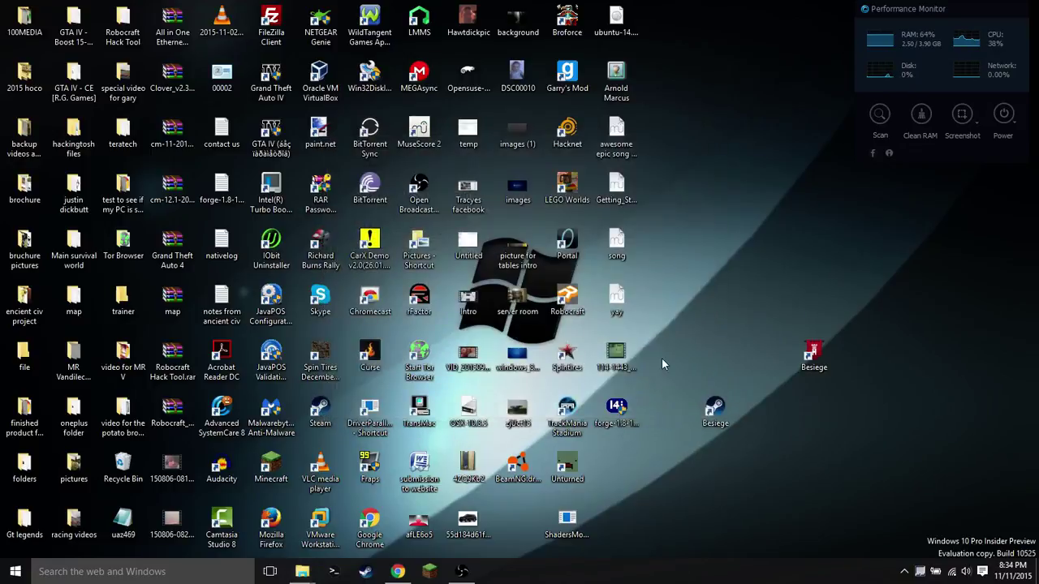
- Delete the old red Besiege shortcut made by Steam
right_click(705, 409)
click(816, 399)
right_click(814, 360)
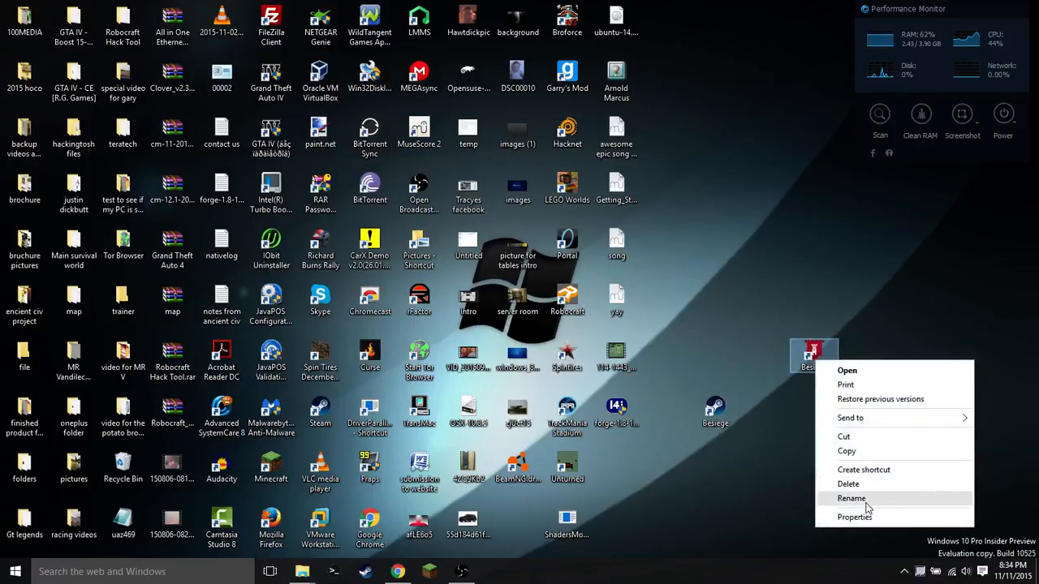
click(848, 484)
- From the new shortcut's properties, begin browsing for a different icon file
right_click(716, 403)
click(743, 394)
click(852, 447)
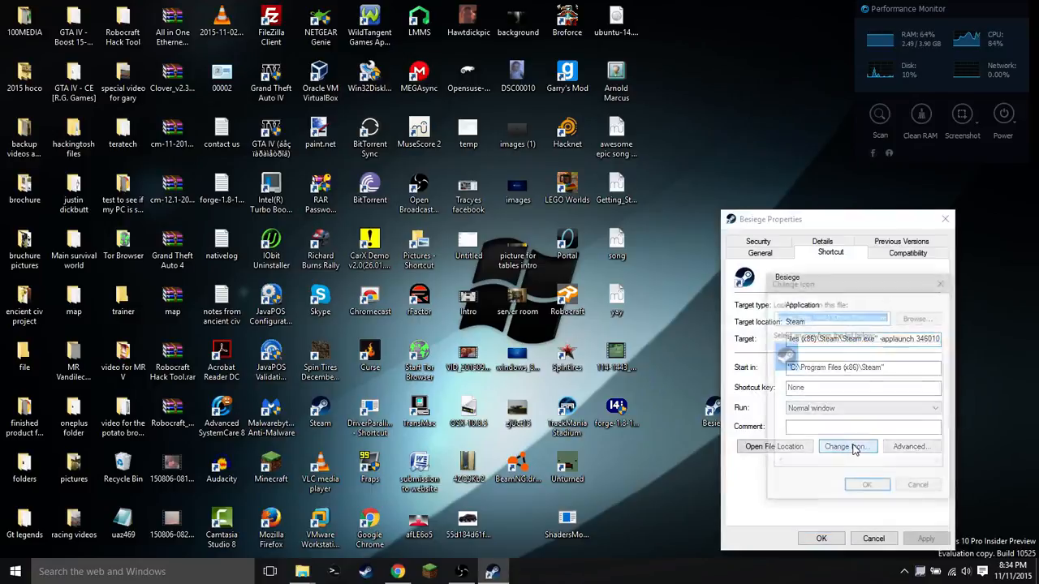
click(919, 317)
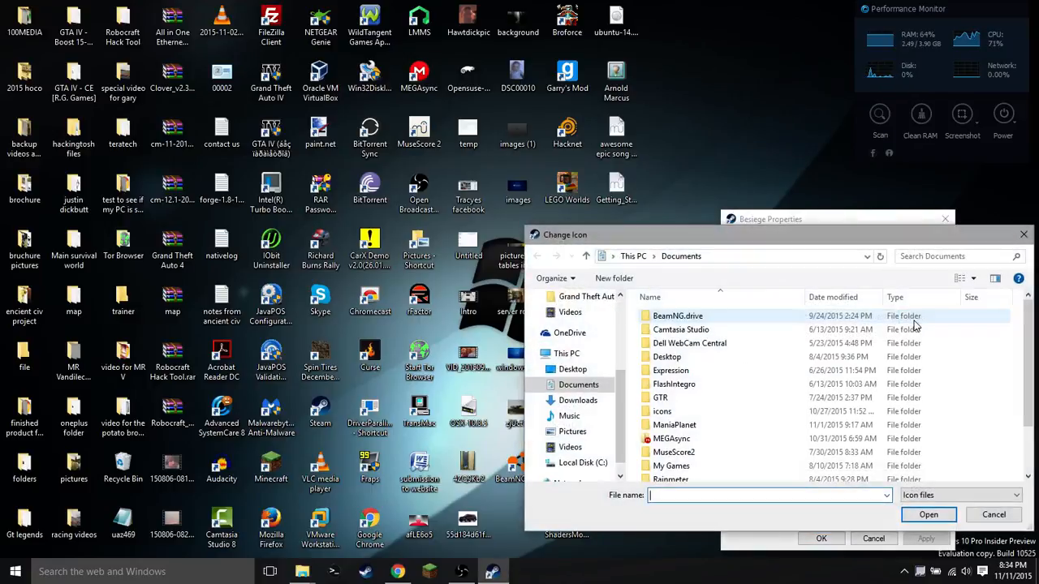
double_click(716, 240)
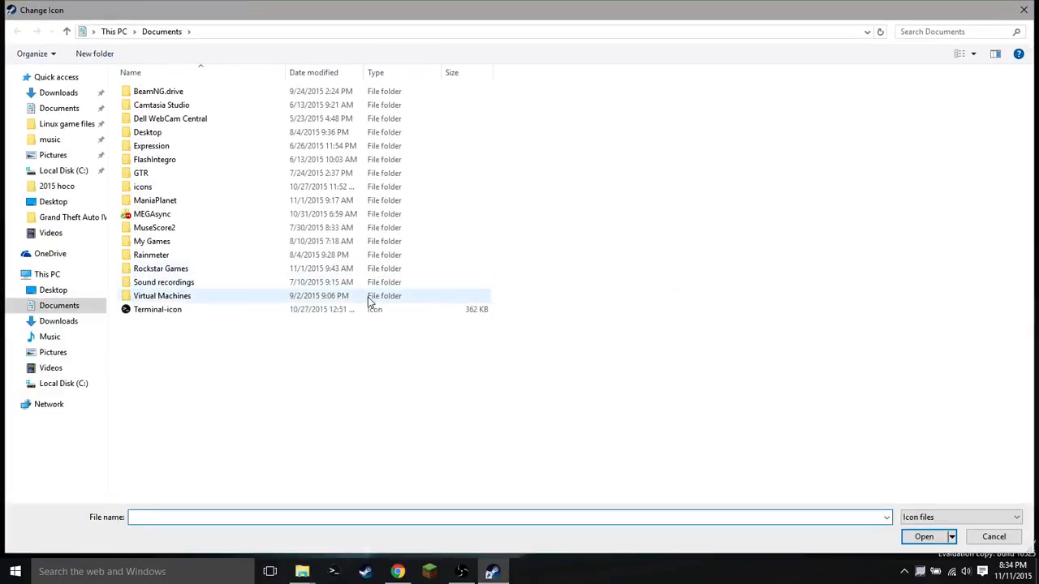
- Navigate to C:\Program Files (x86)\Steam\steam\games, the folder of game icon files
click(64, 383)
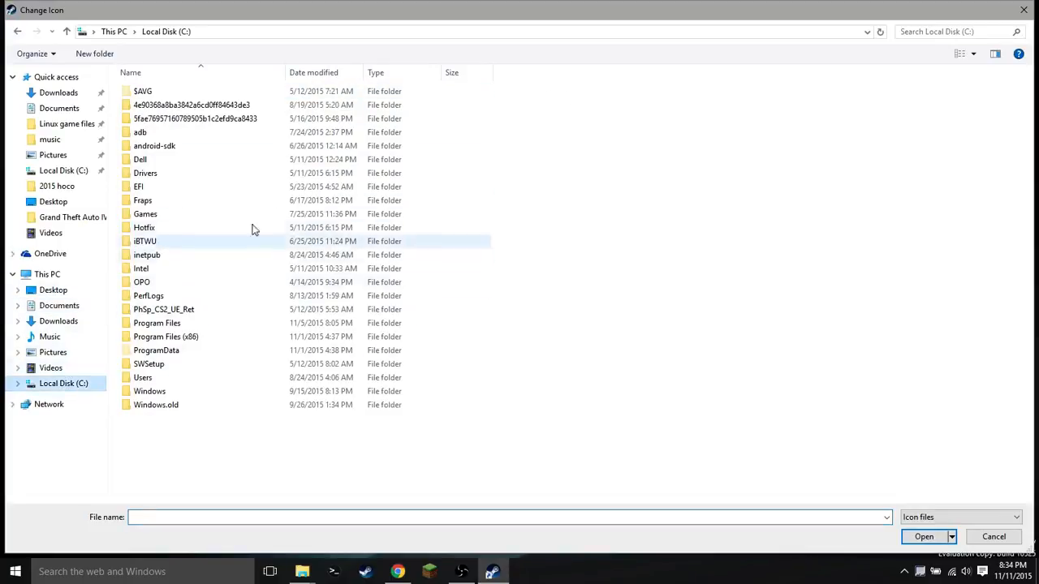
double_click(174, 342)
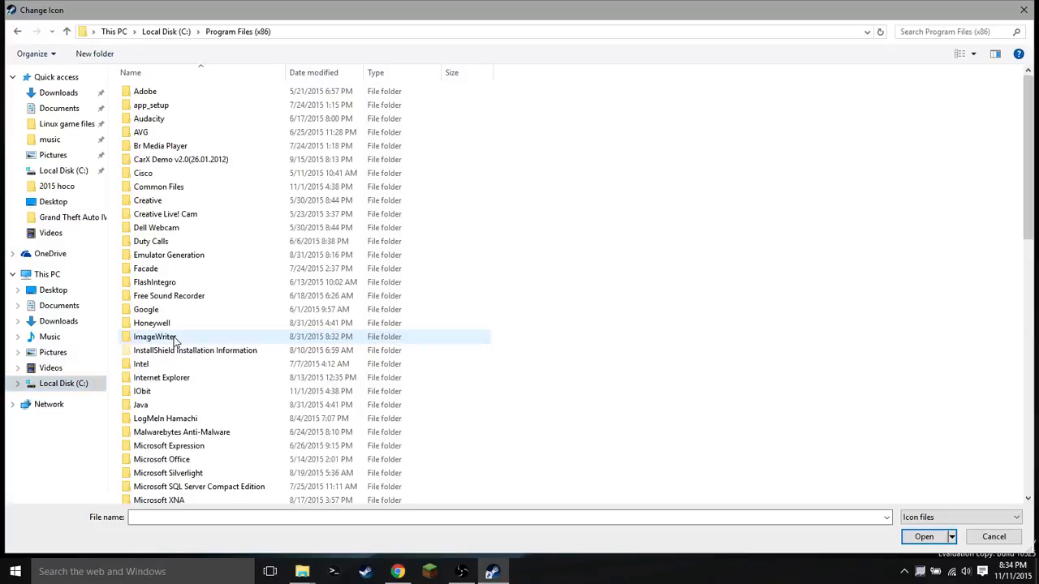
scroll(174, 345, down, 2)
scroll(173, 344, down, 4)
scroll(173, 348, down, 8)
scroll(173, 348, down, 1)
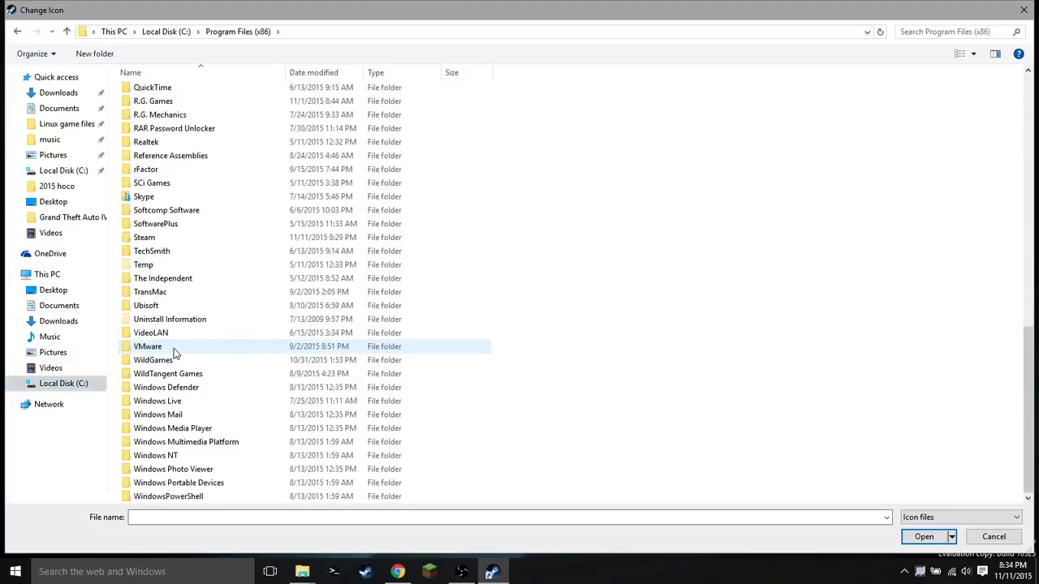
scroll(176, 349, up, 2)
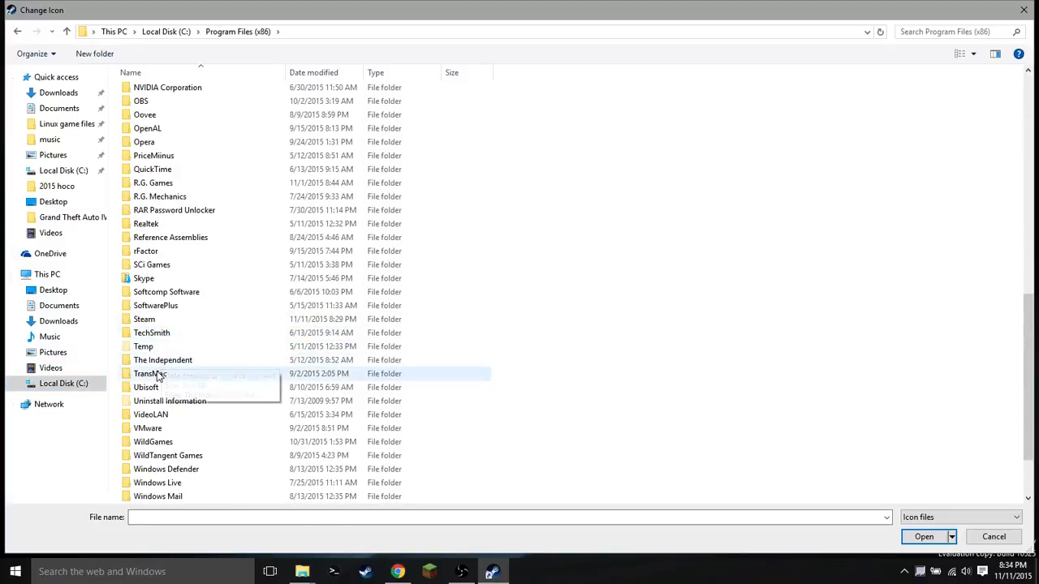
double_click(162, 321)
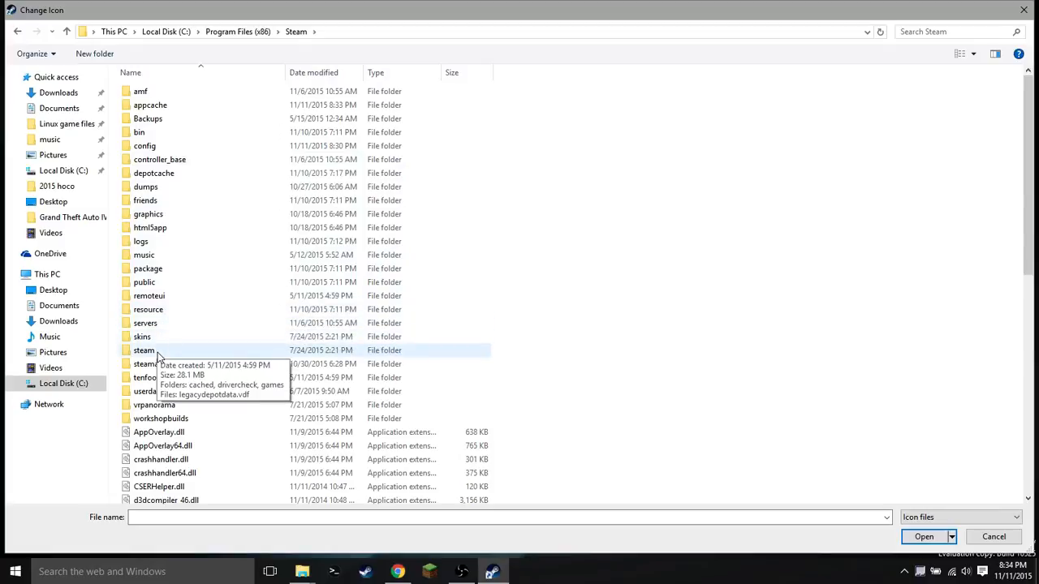
double_click(143, 349)
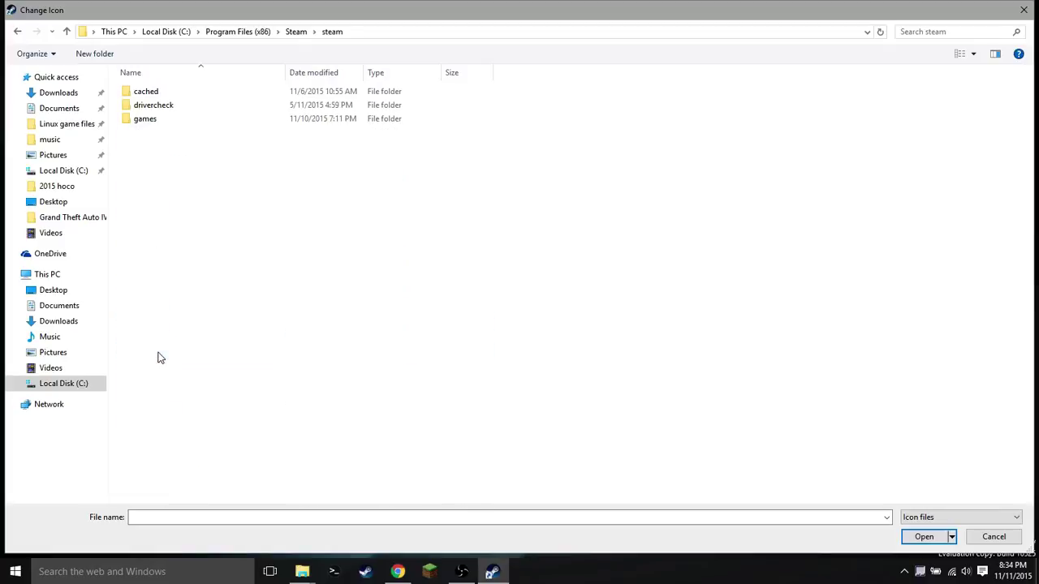
double_click(157, 121)
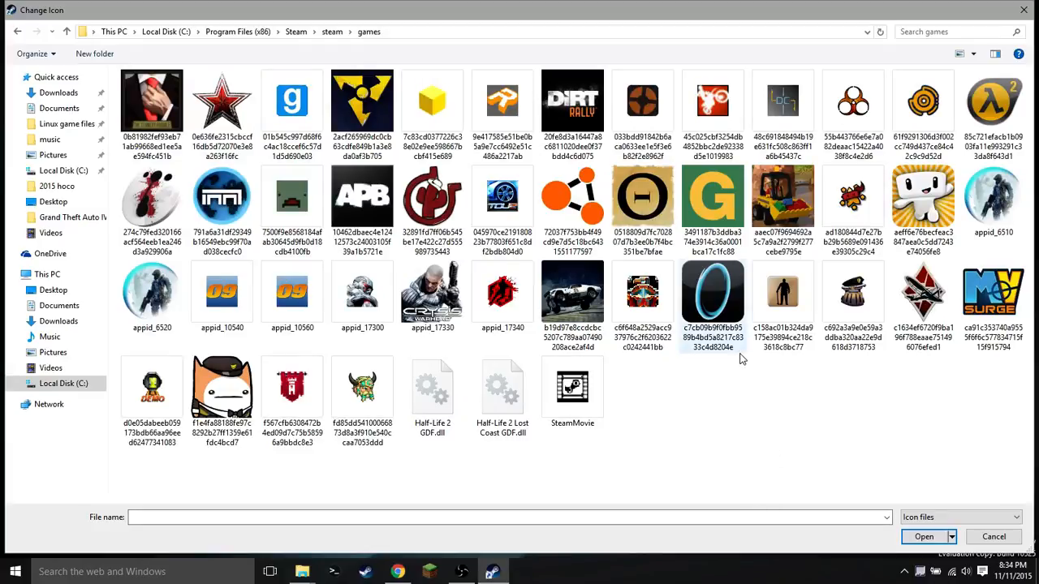
click(18, 33)
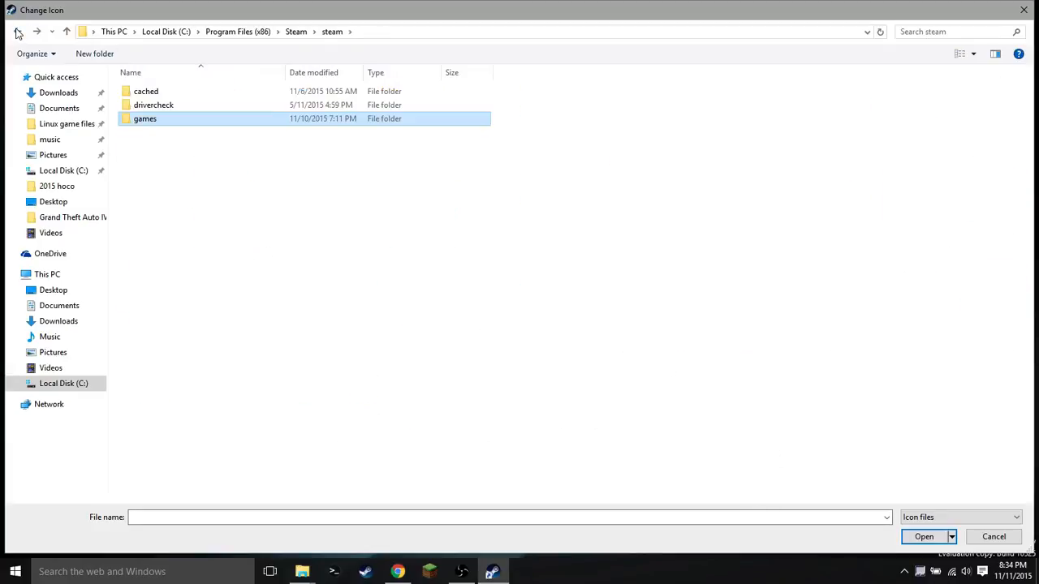
double_click(145, 352)
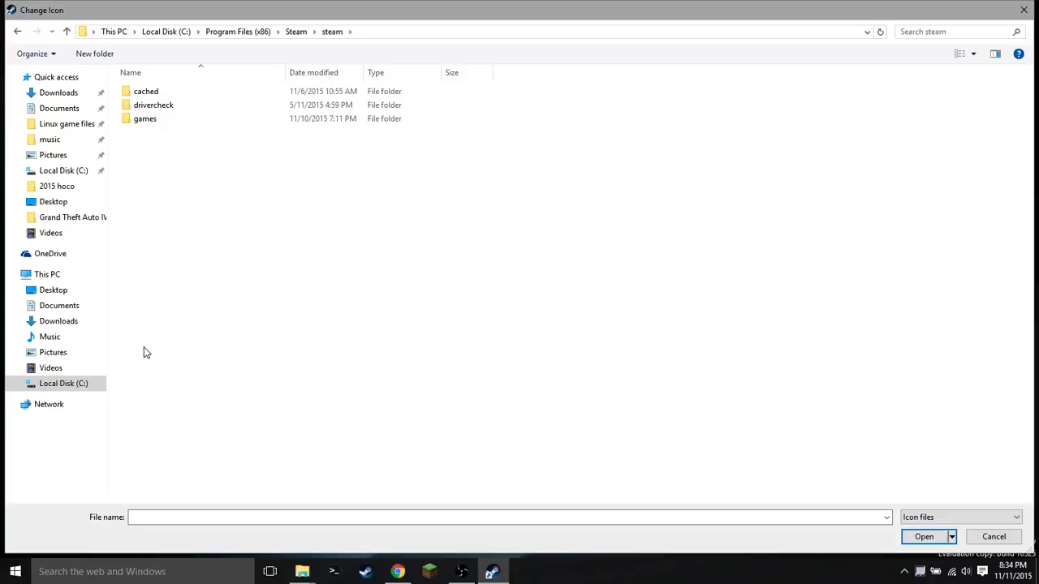
click(160, 121)
double_click(160, 120)
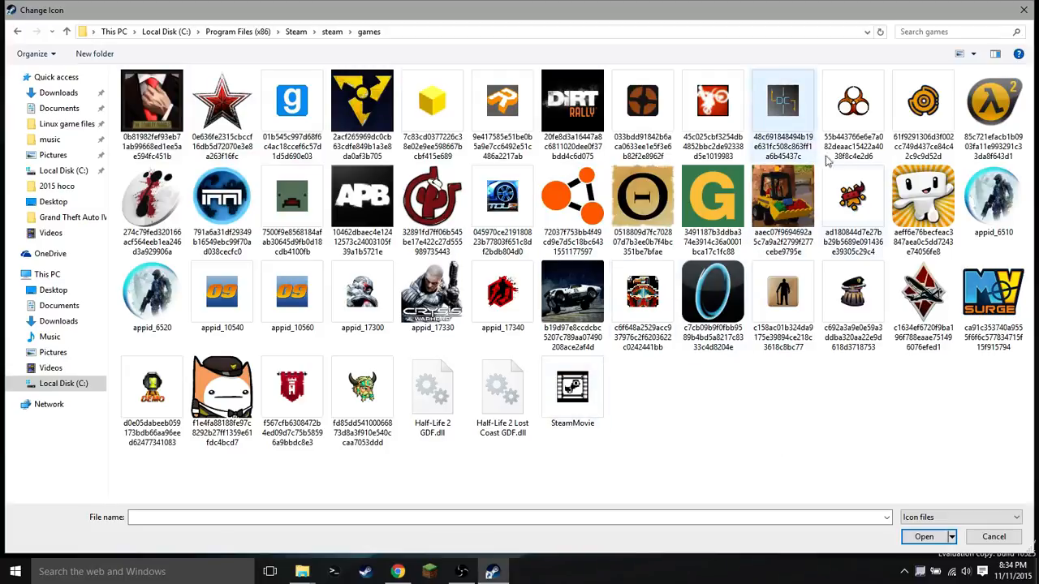
- Select the red Besiege shield icon file (f567cfb…) and open it
click(297, 416)
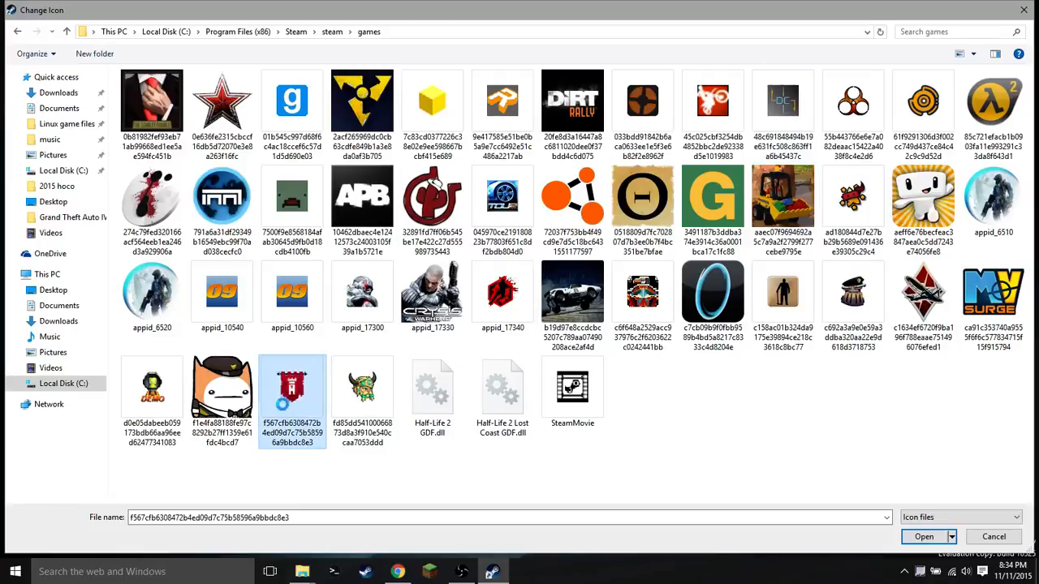
right_click(281, 404)
click(292, 445)
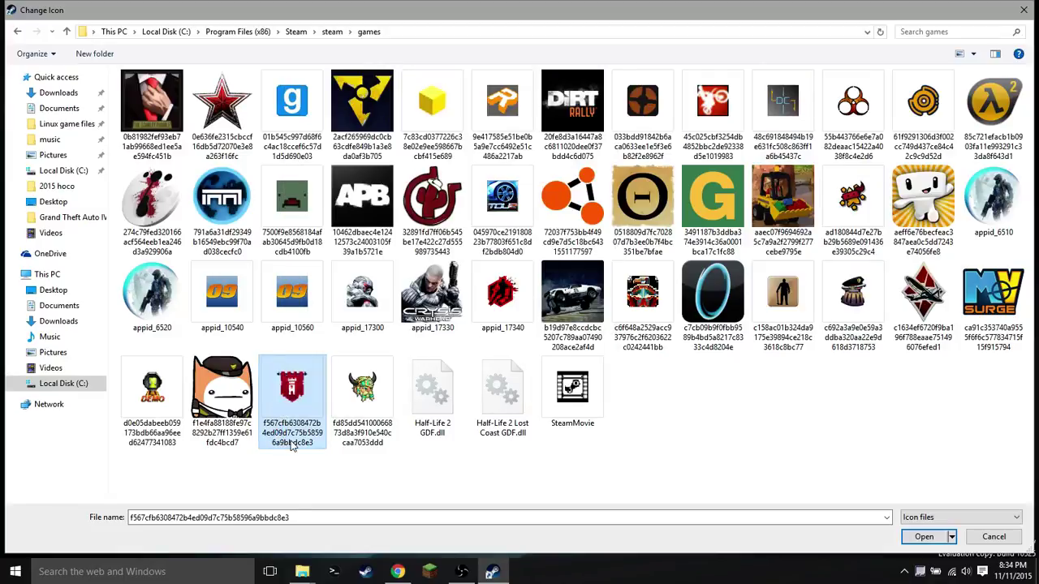
click(933, 540)
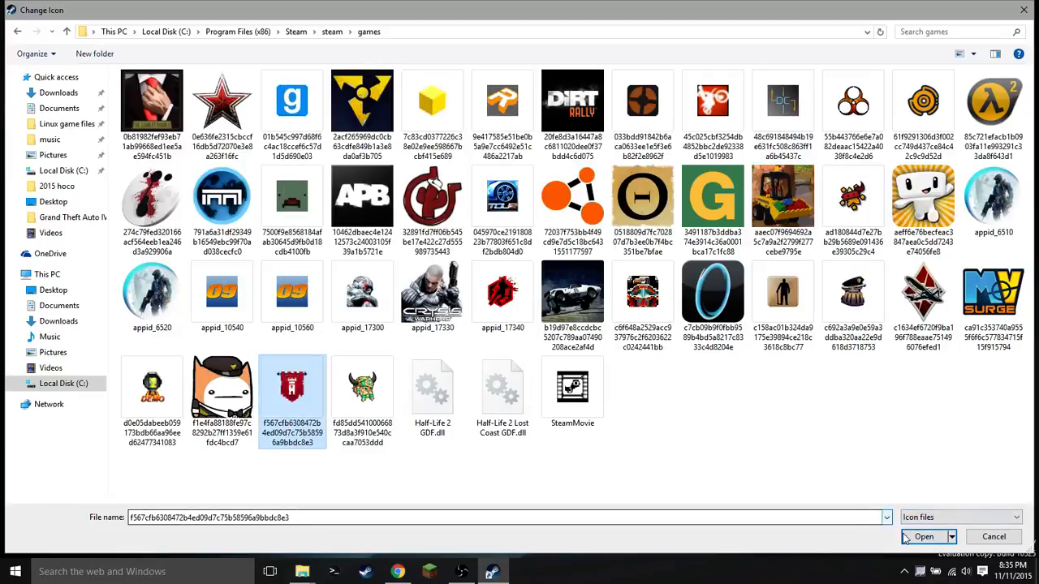
- Apply the red Besiege icon to the shortcut and close its properties
click(919, 540)
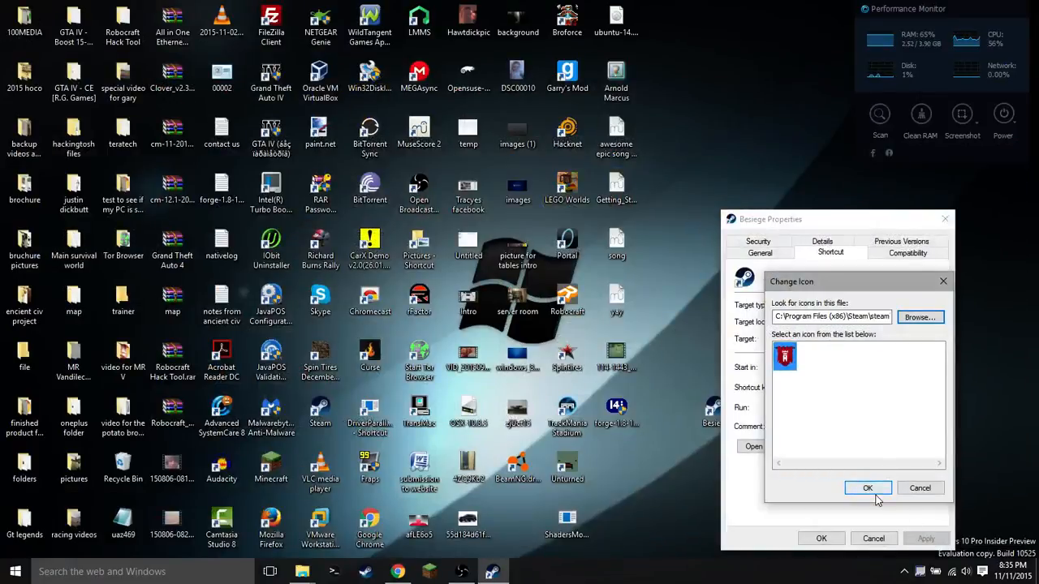
click(869, 488)
click(926, 539)
click(824, 540)
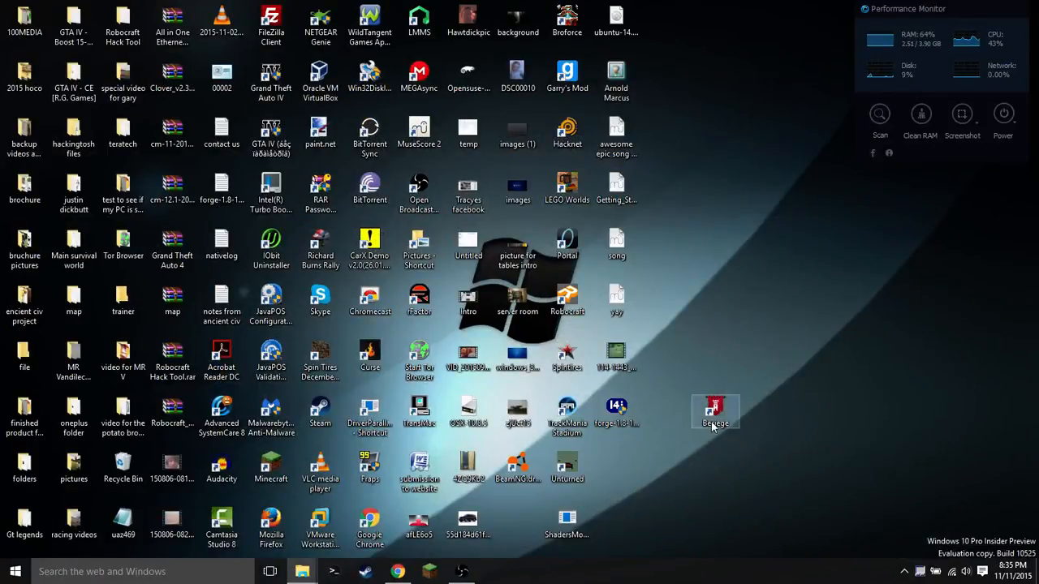
- Pin the Besiege shortcut to the taskbar and check Start
right_click(714, 423)
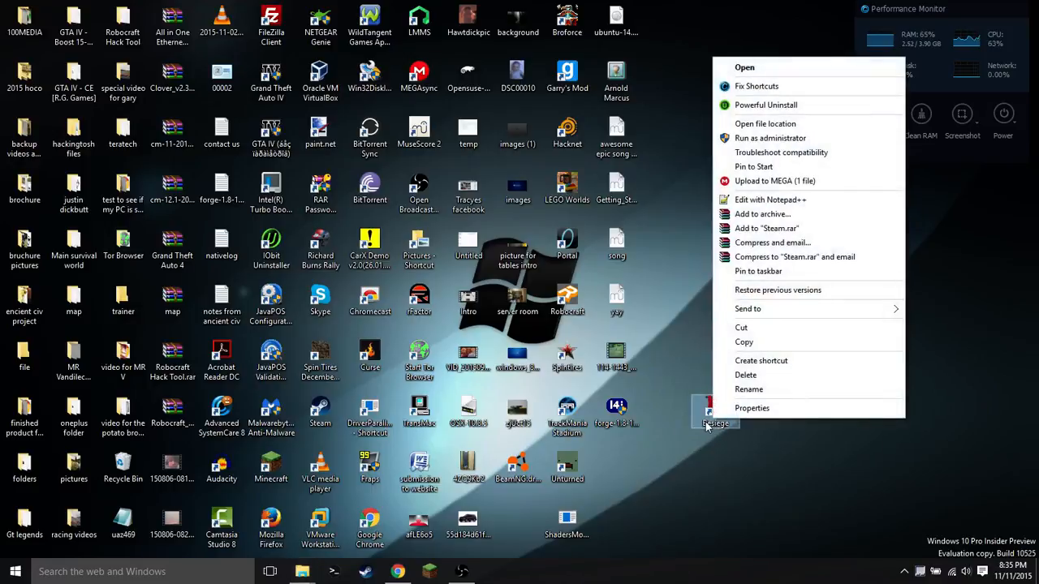
click(706, 427)
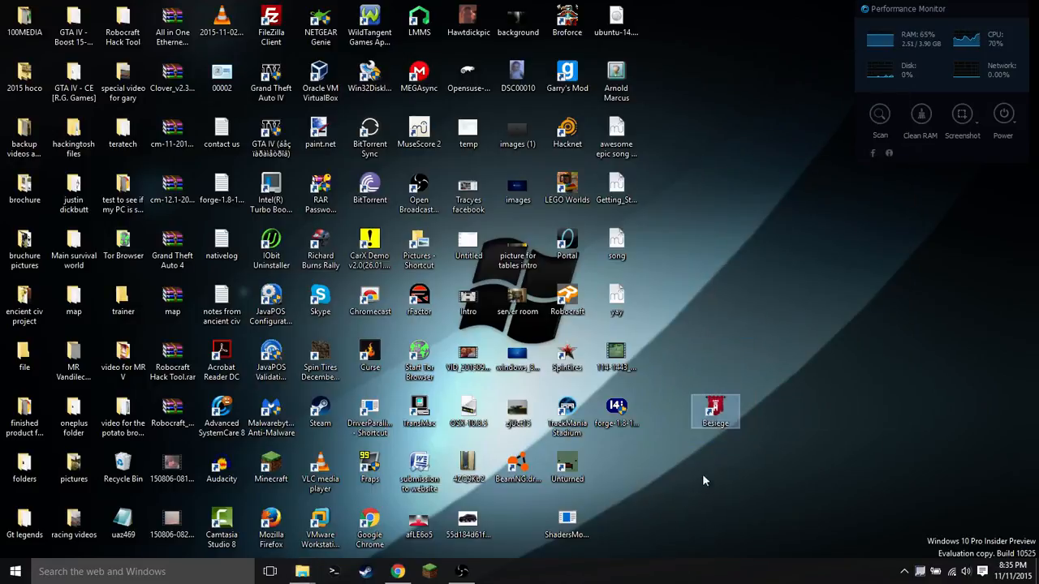
right_click(708, 422)
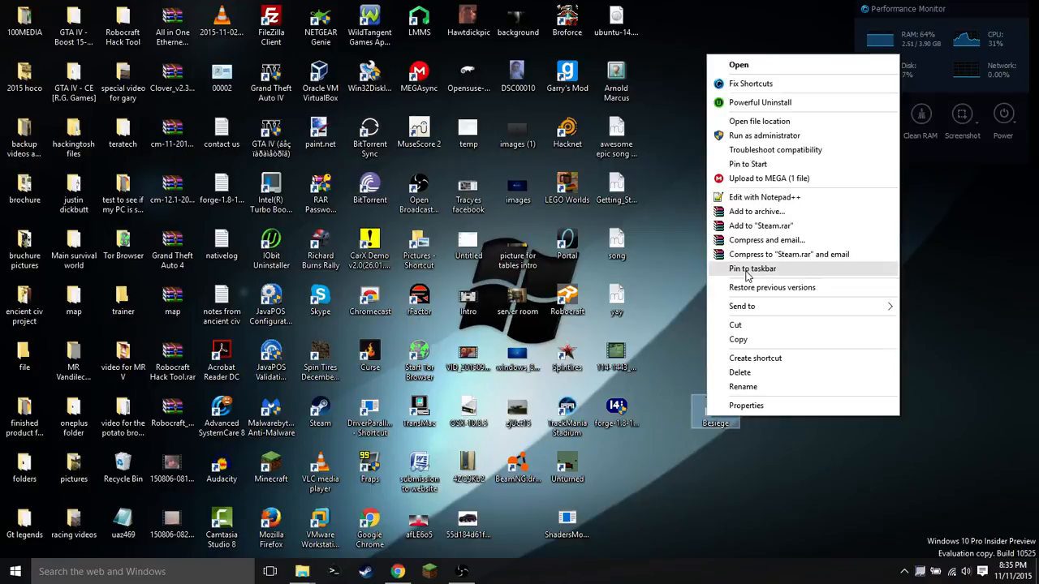
click(747, 271)
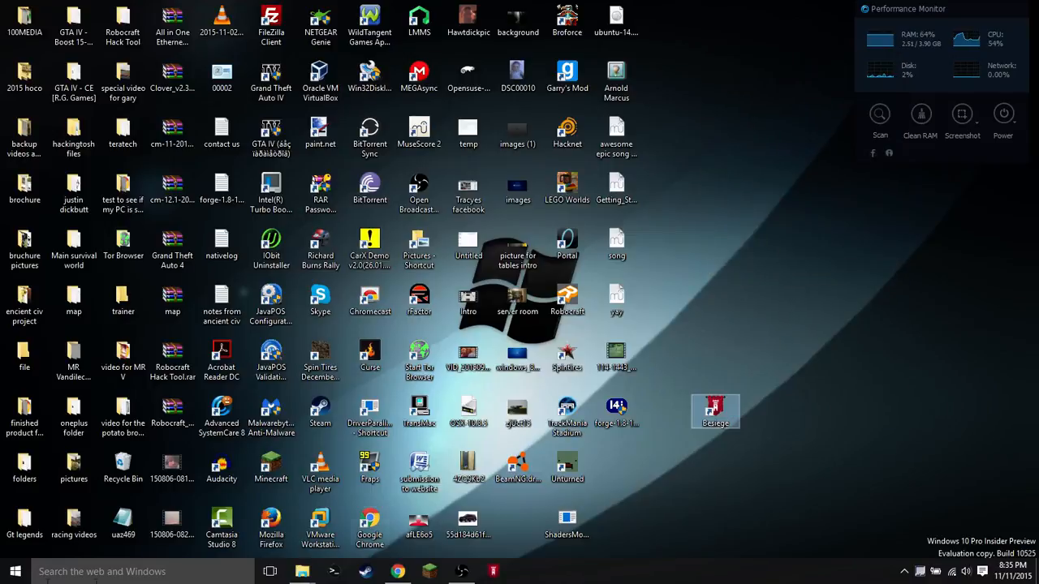
click(15, 572)
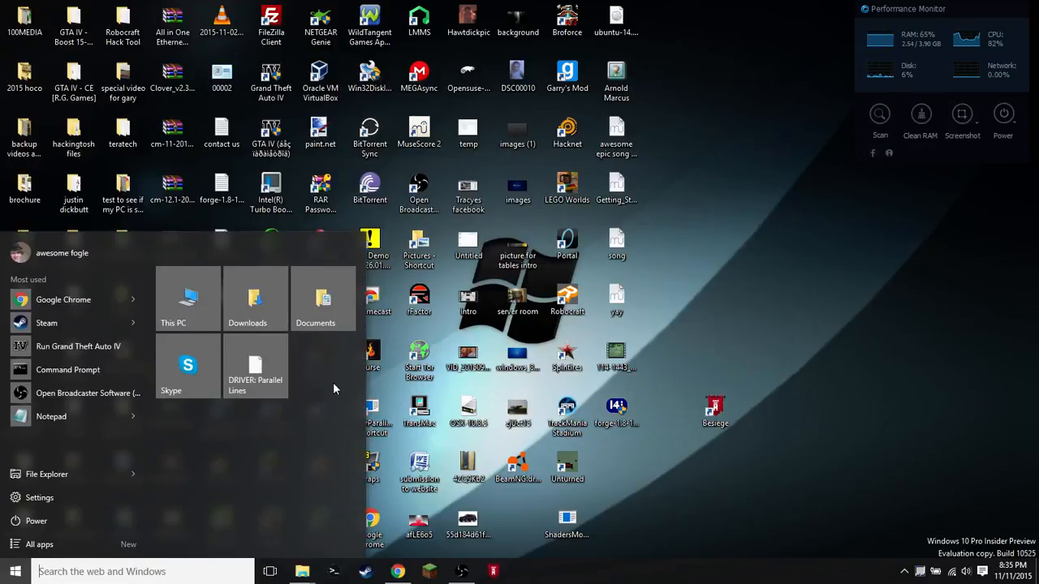
- Pin the Besiege shortcut to Start
right_click(712, 410)
click(15, 571)
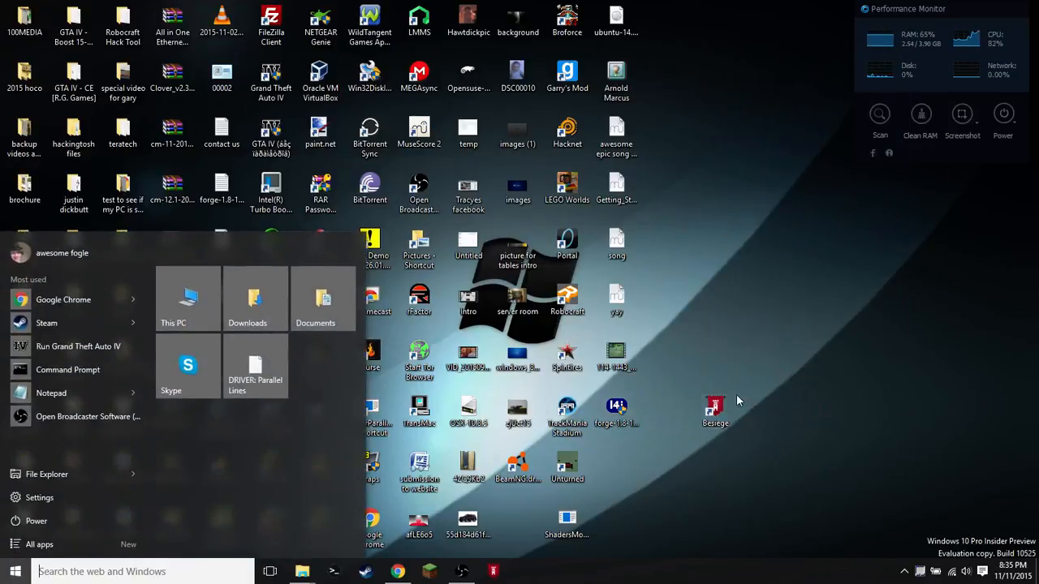
right_click(707, 407)
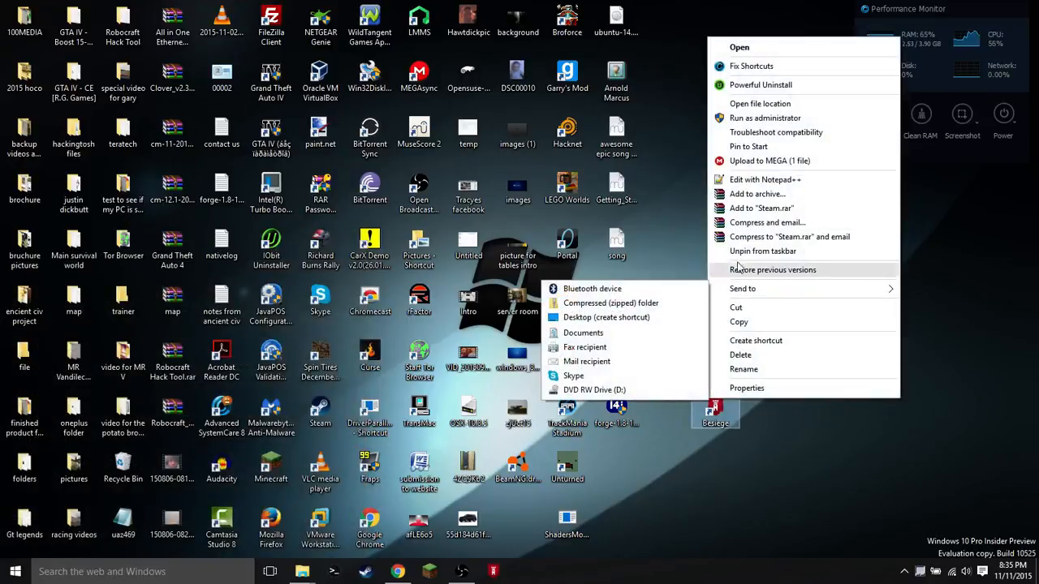
click(16, 571)
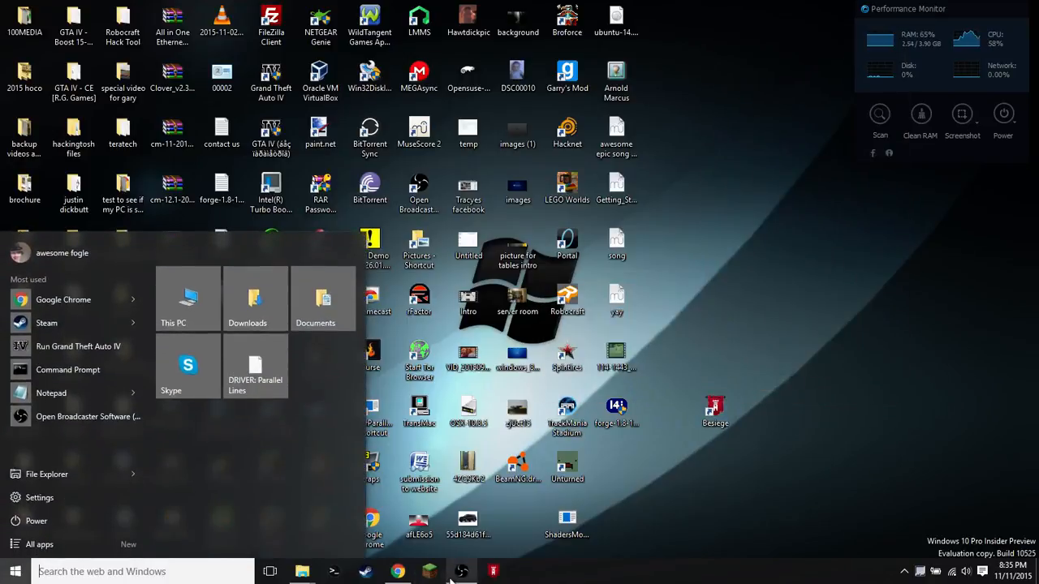
right_click(724, 415)
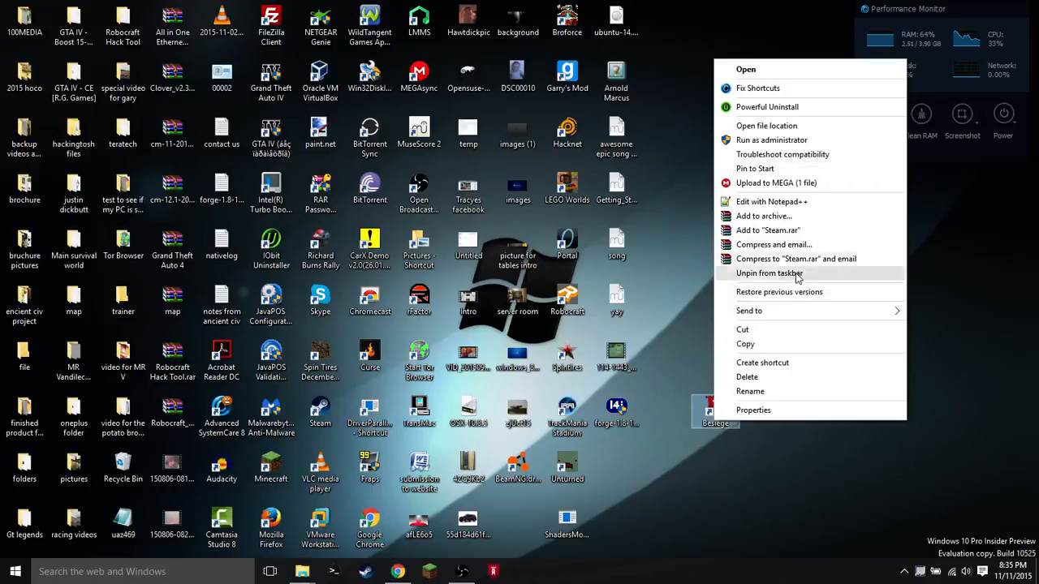
click(760, 168)
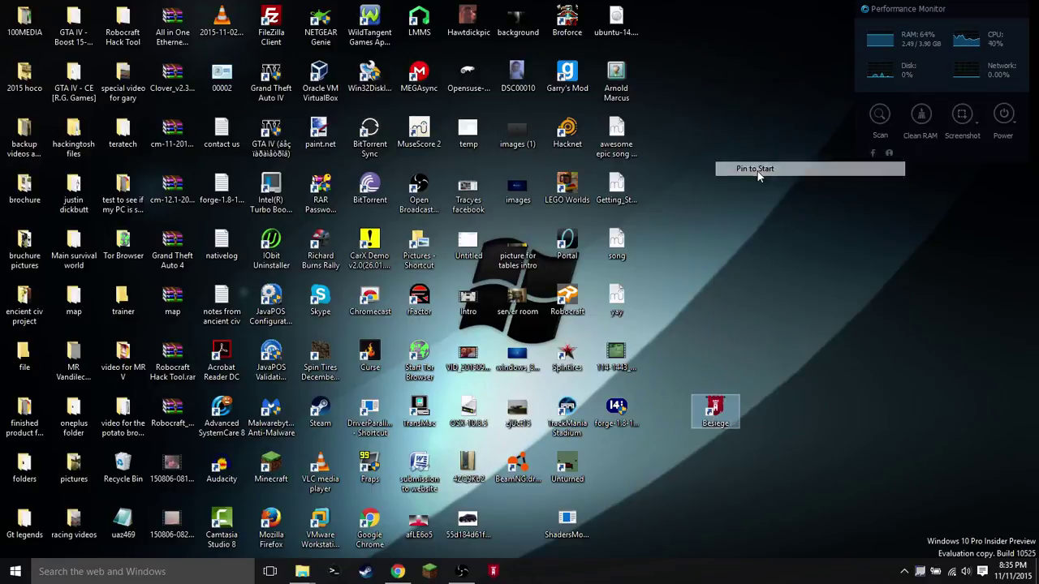
- Unpin Besiege from the taskbar, then launch it from its new Start tile
right_click(493, 571)
click(495, 543)
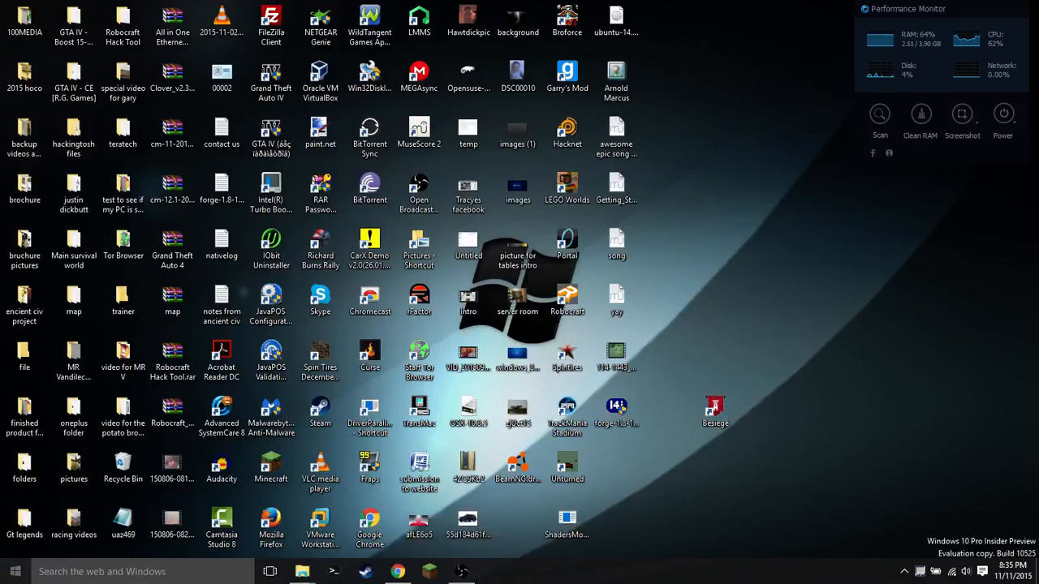
key(super)
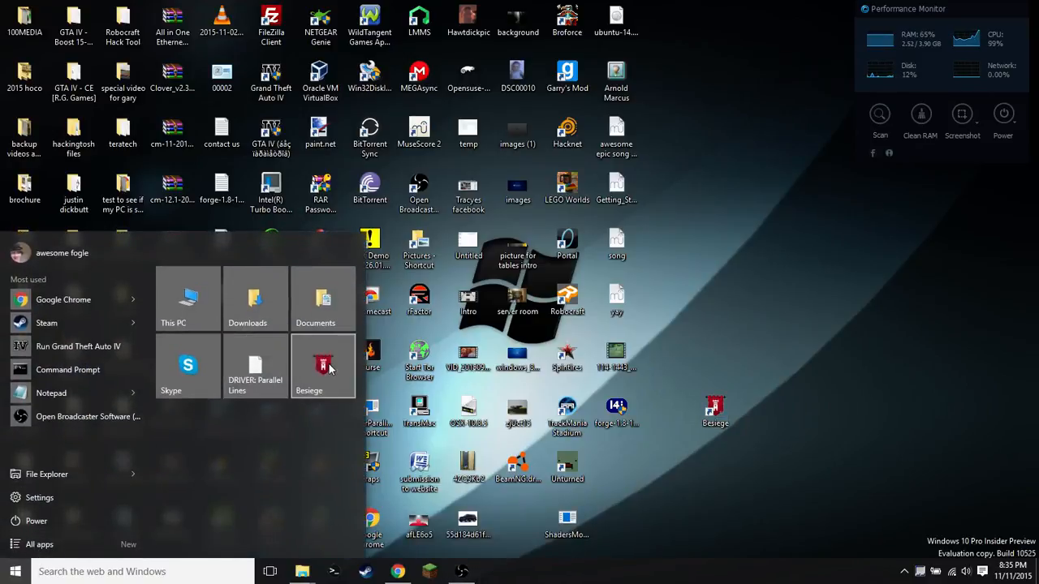
click(327, 382)
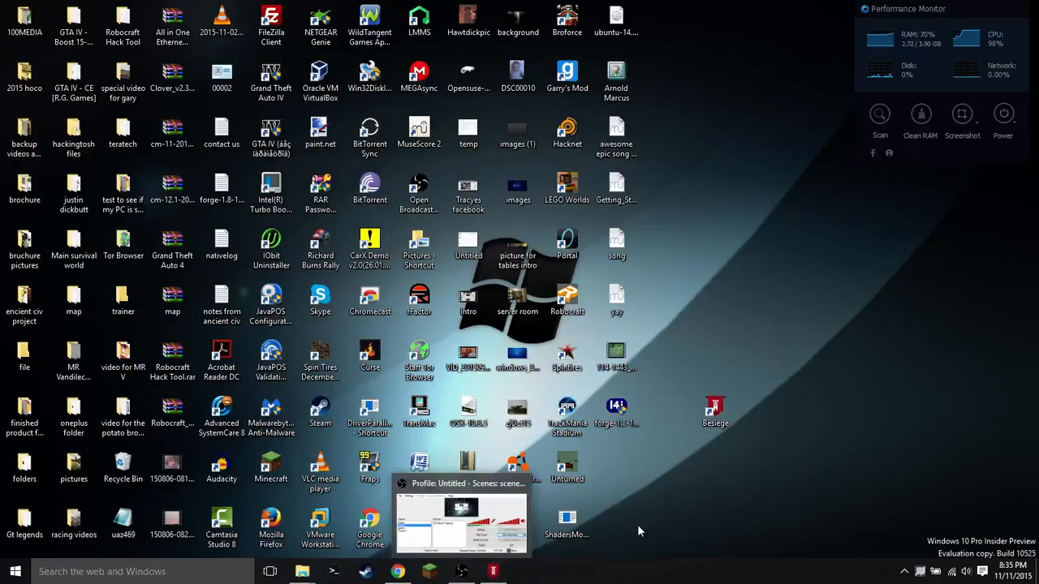
- Move the Besiege desktop shortcut next to Unturned
drag(713, 412, 604, 465)
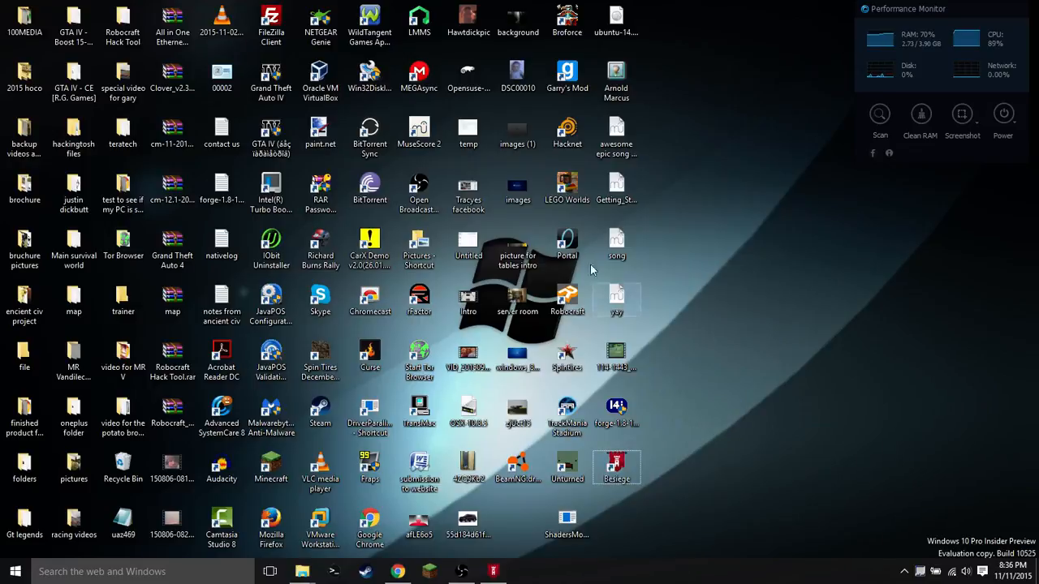
right_click(578, 304)
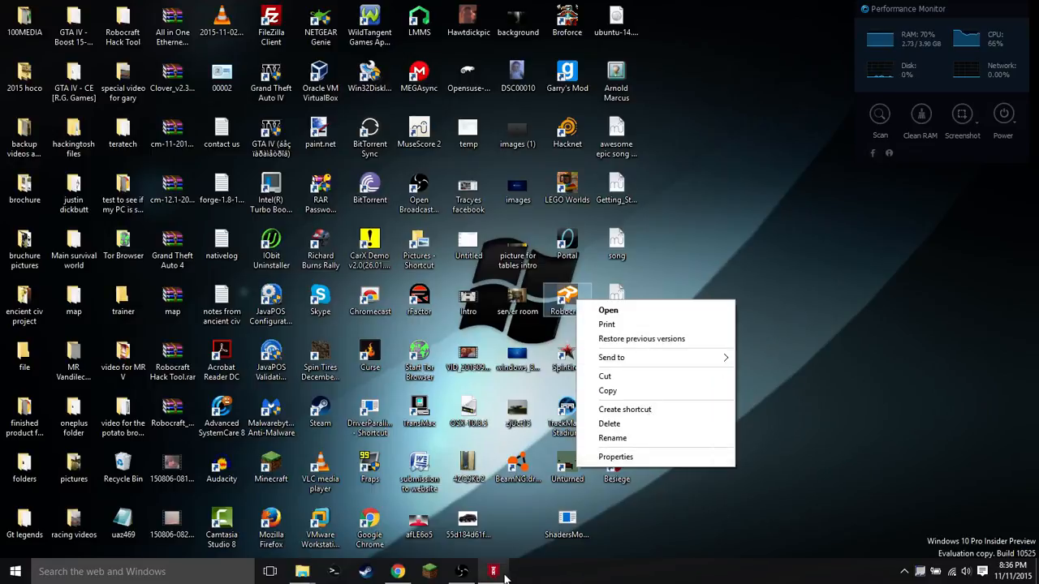
click(751, 528)
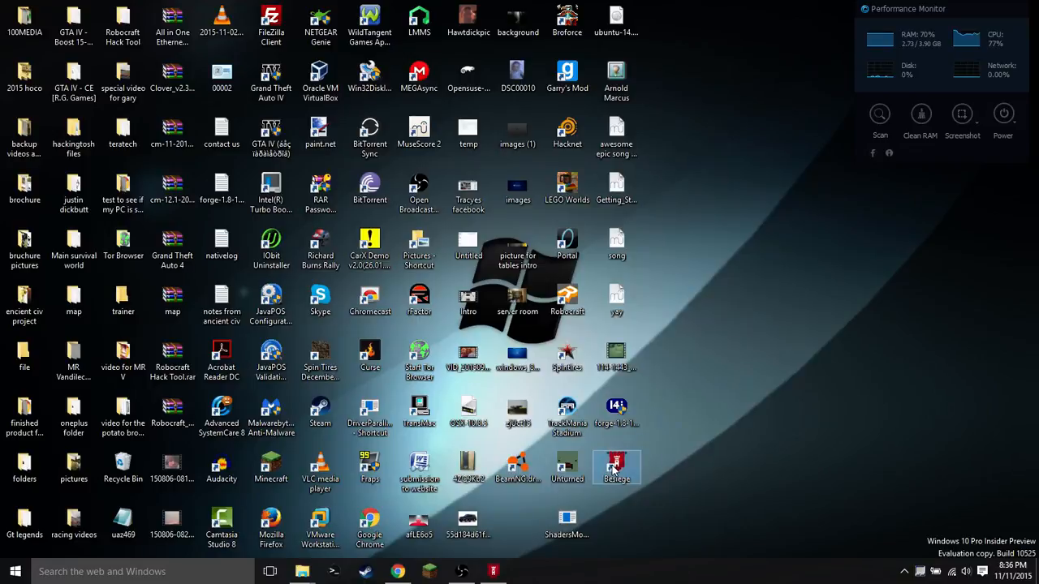
right_click(614, 469)
key(Escape)
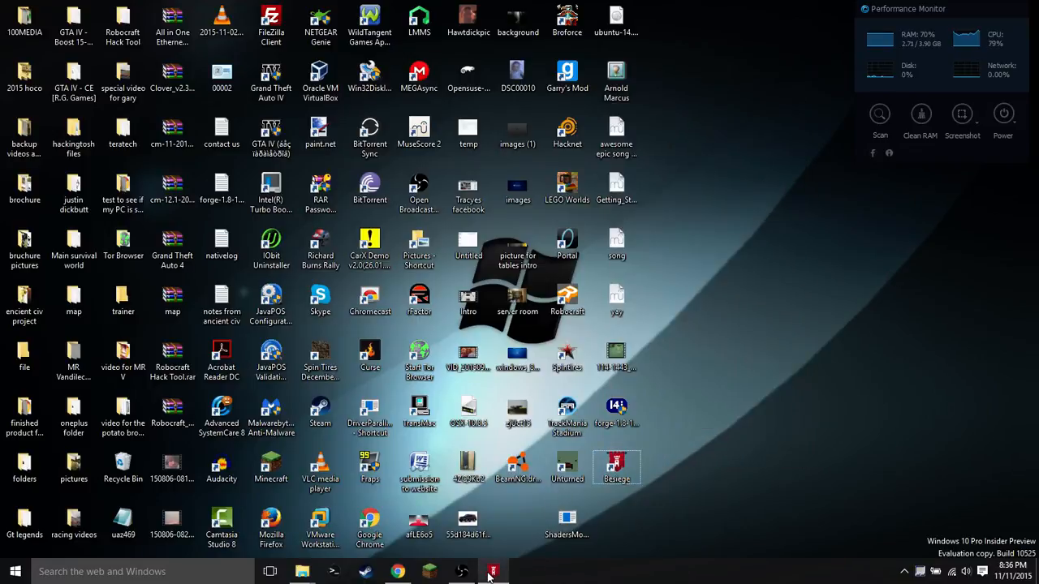
- Check the Besiege tile in Start, then bring the Open Broadcaster Software window back up
click(485, 574)
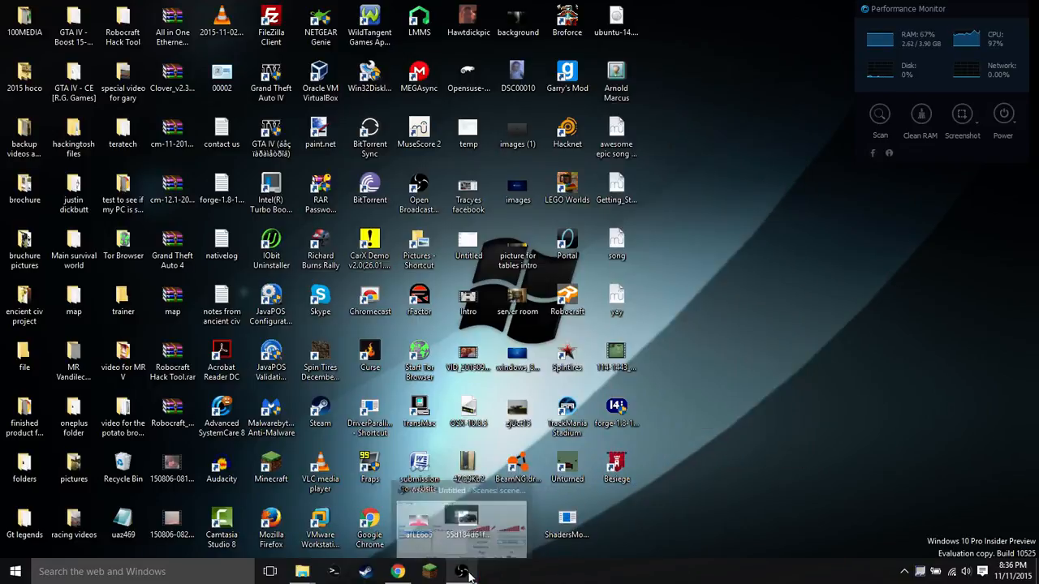
key(super)
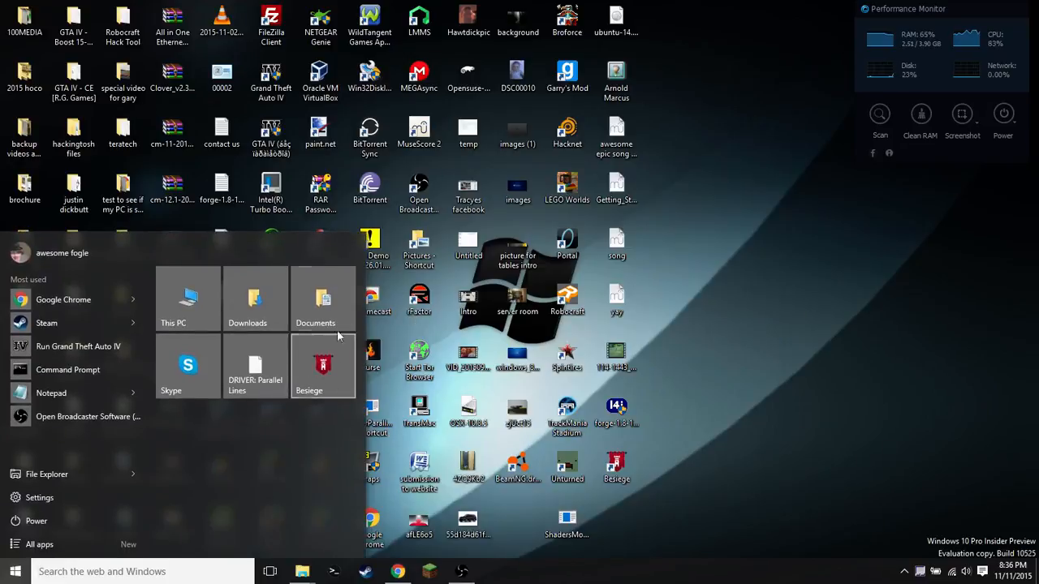
click(275, 471)
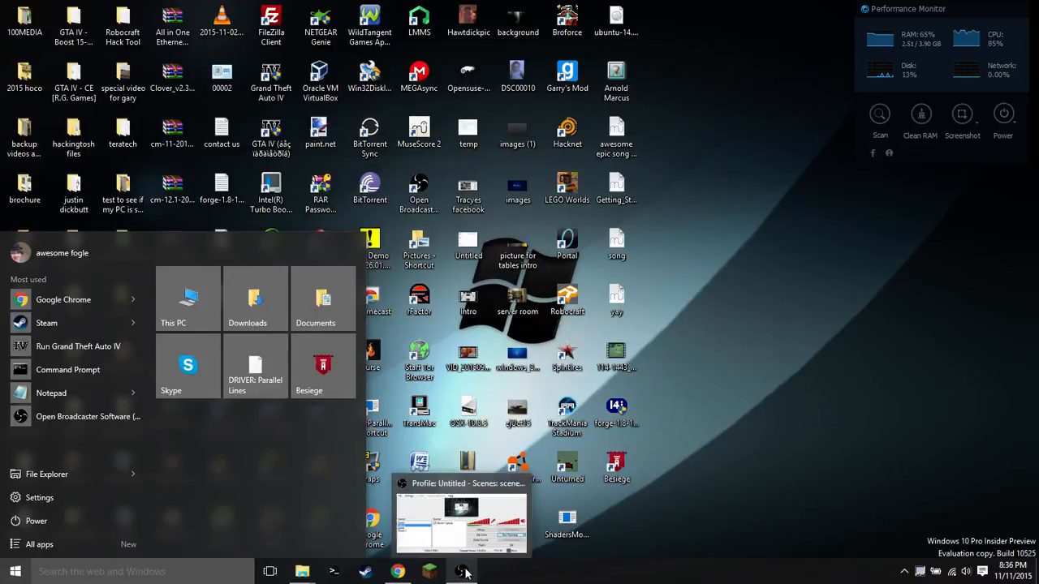
mouse_move(461, 571)
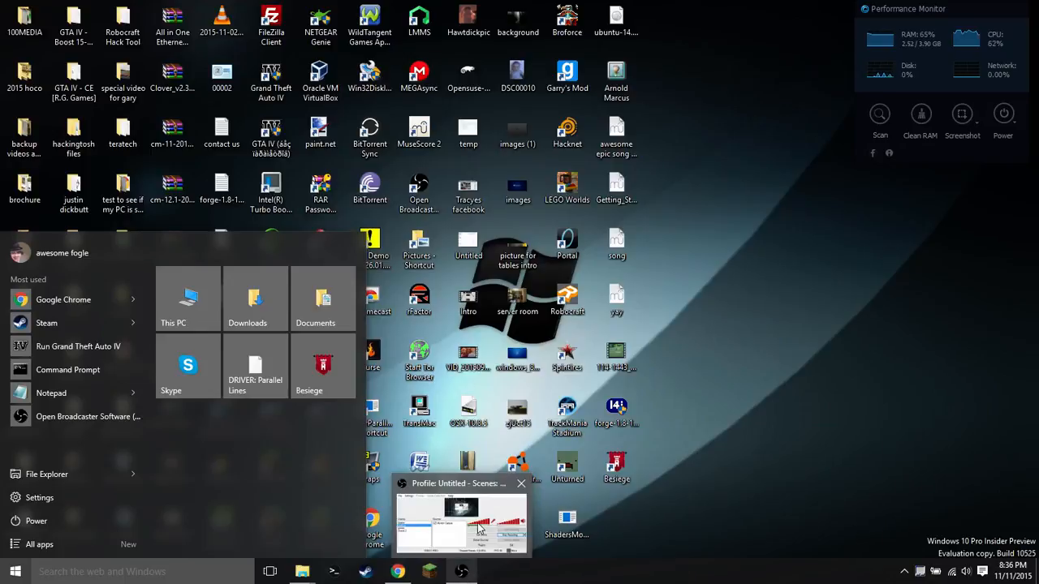
click(479, 529)
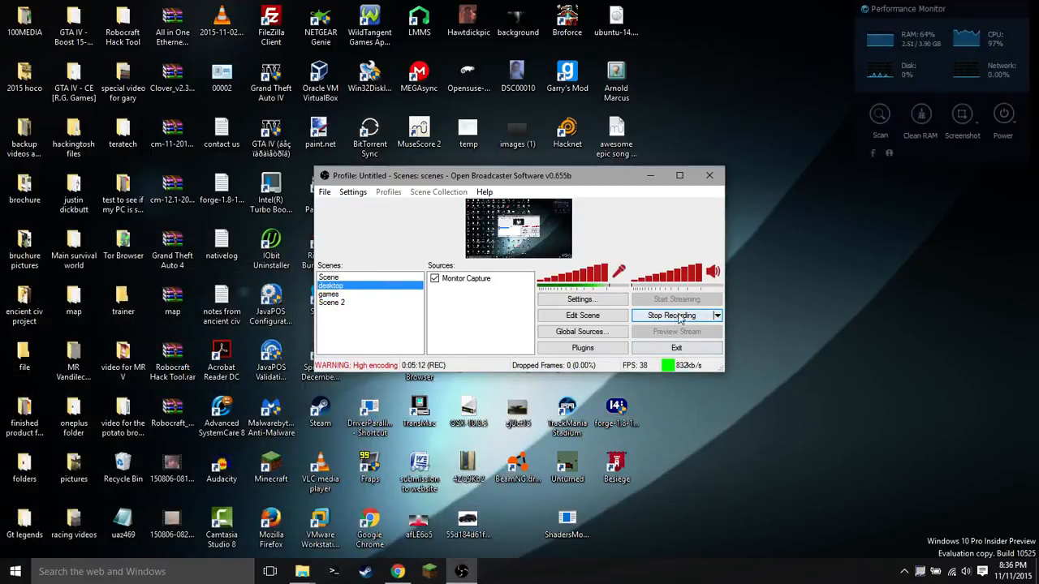